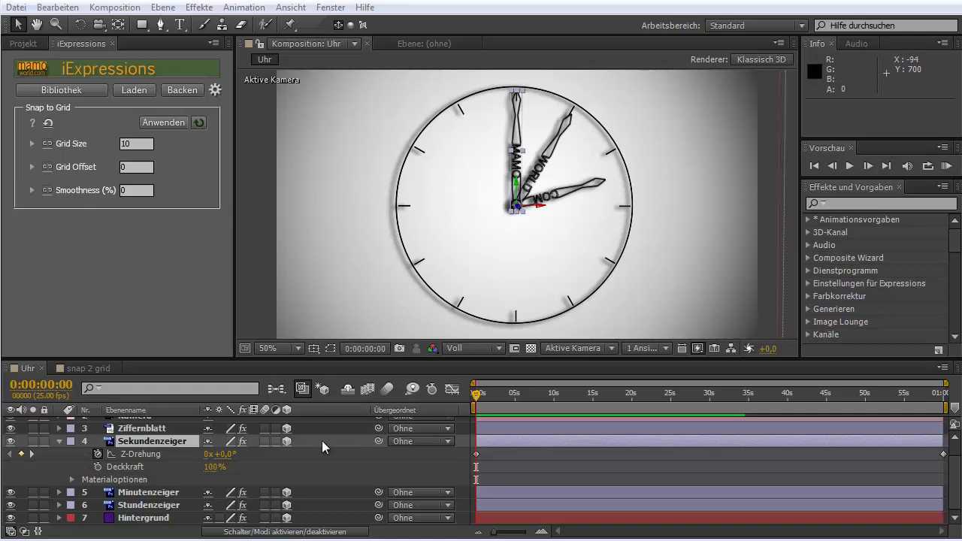
Toggle the Ziffernblatt clock face off and on, then select the Sekundenzeiger layer
{"action": "left_click", "coordinate": [146, 430]}
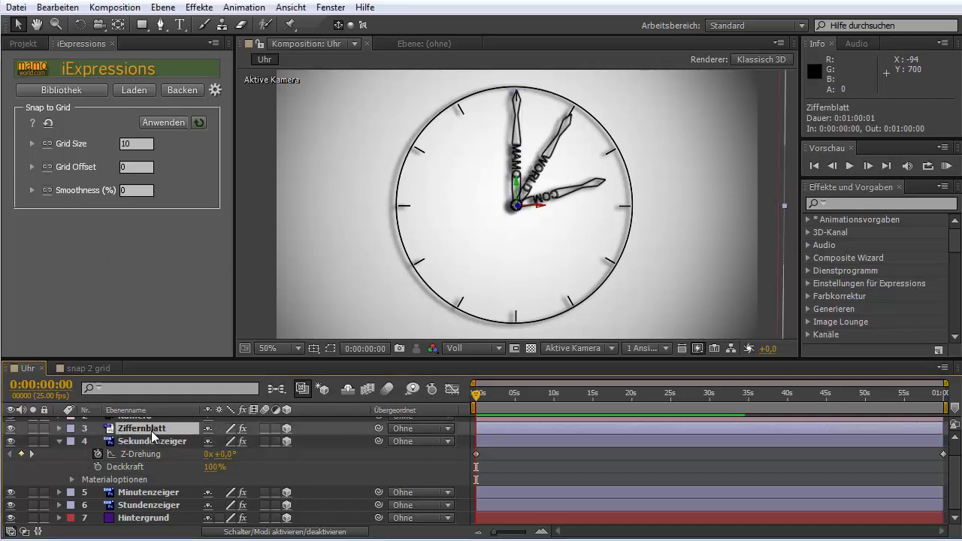
{"action": "scroll", "coordinate": [164, 437], "scroll_direction": "up", "scroll_amount": 1}
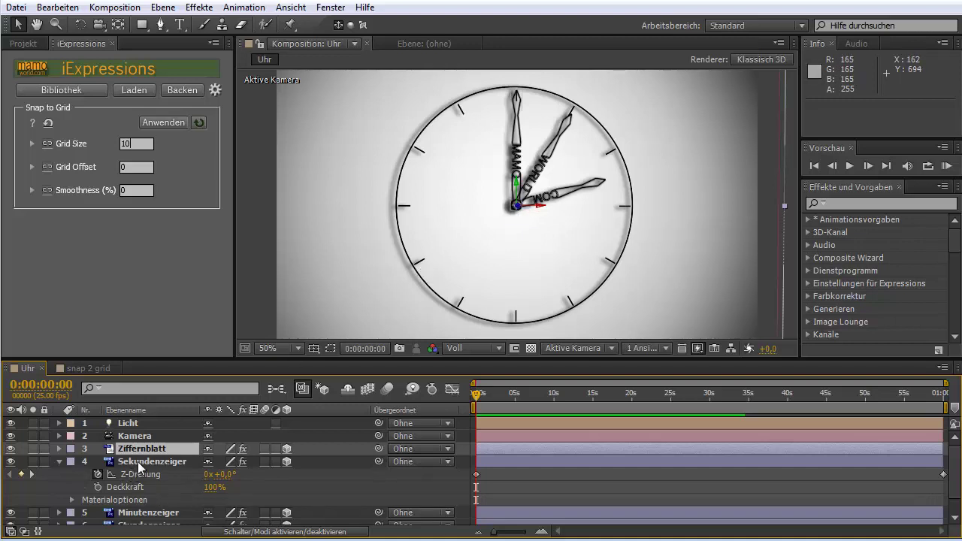
{"action": "left_click", "coordinate": [11, 449]}
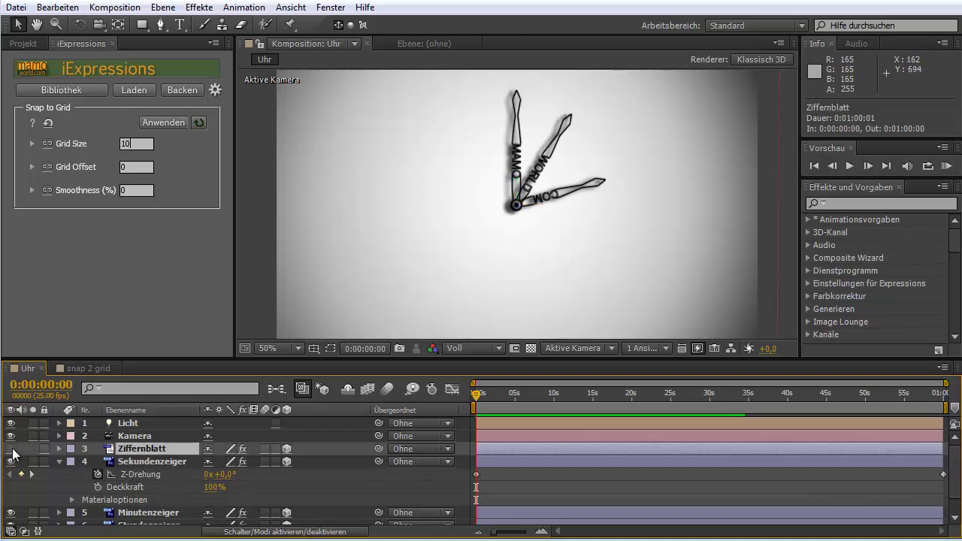
{"action": "left_click", "coordinate": [12, 449]}
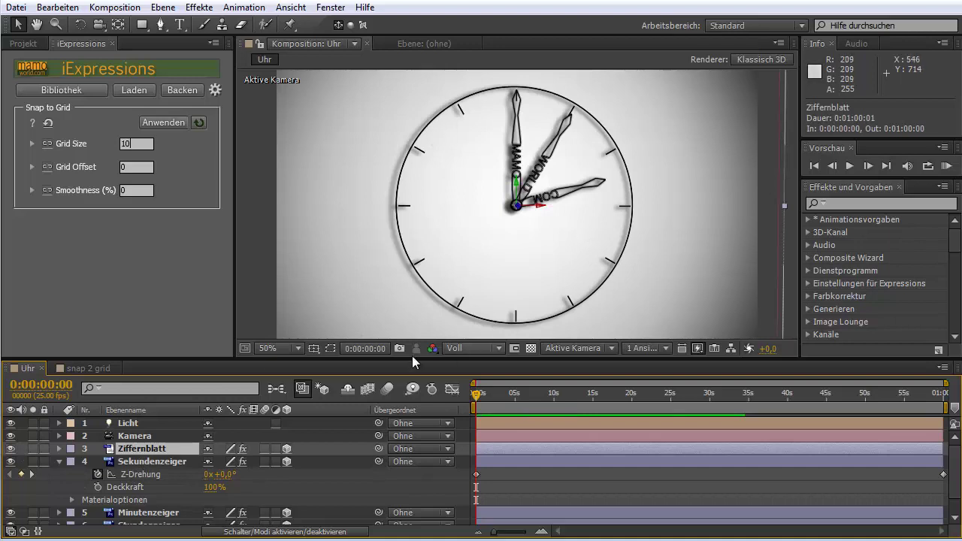
{"action": "left_click", "coordinate": [156, 461]}
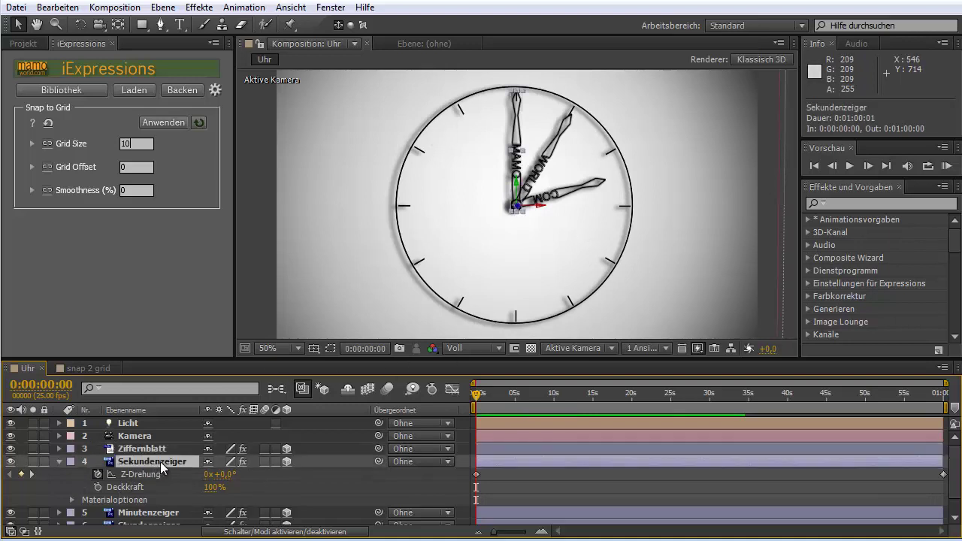
{"action": "scroll", "coordinate": [160, 461], "scroll_direction": "down", "scroll_amount": 2}
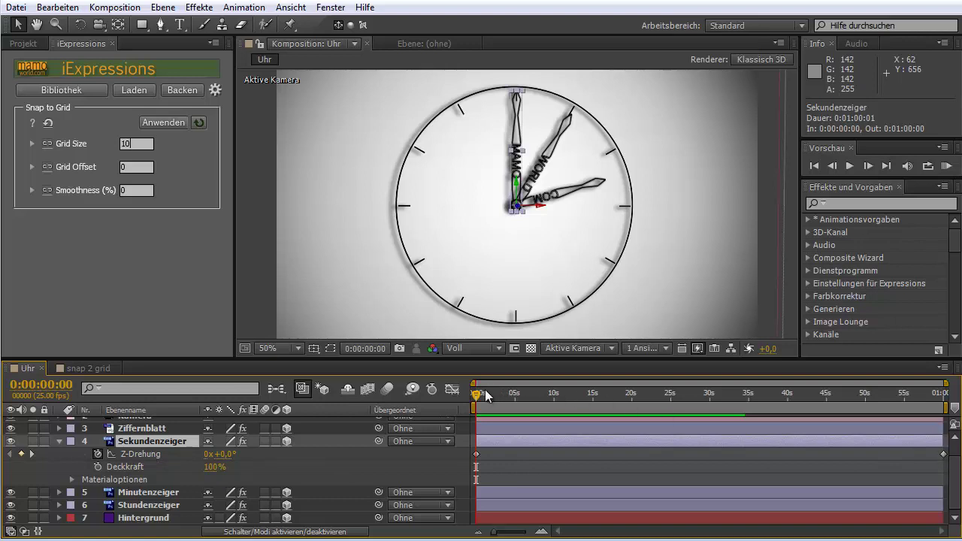
Scrub and RAM-preview the Uhr clock to watch the hands turn
{"action": "mouse_move", "coordinate": [476, 398]}
{"action": "left_mouse_down"}
{"action": "mouse_move", "coordinate": [648, 401]}
{"action": "mouse_move", "coordinate": [450, 396]}
{"action": "left_mouse_up"}
{"action": "left_click", "coordinate": [947, 167]}
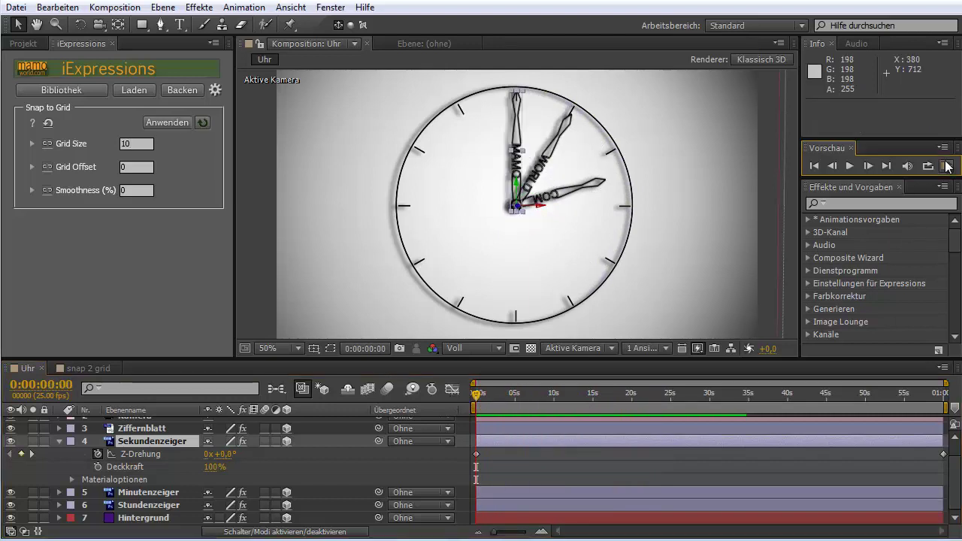
{"action": "left_click", "coordinate": [947, 166]}
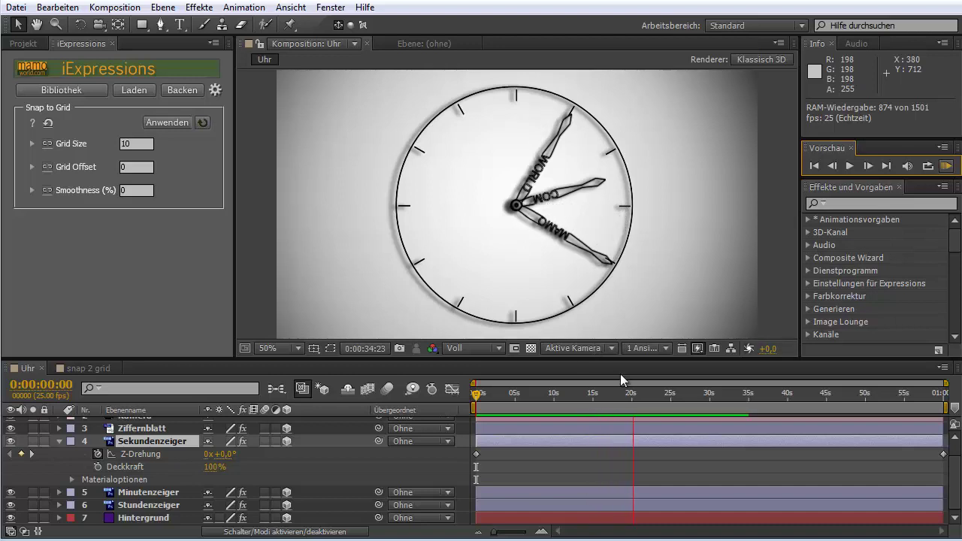
{"action": "key", "text": "space"}
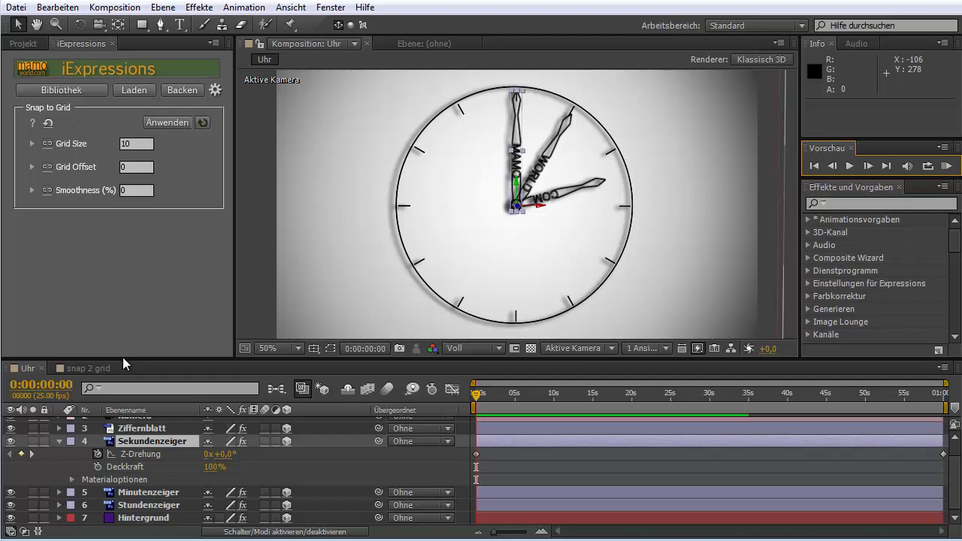
In snap 2 grid, snap Punkt's Position to a Grid Size of 100 and scrub to check
{"action": "left_click", "coordinate": [94, 369]}
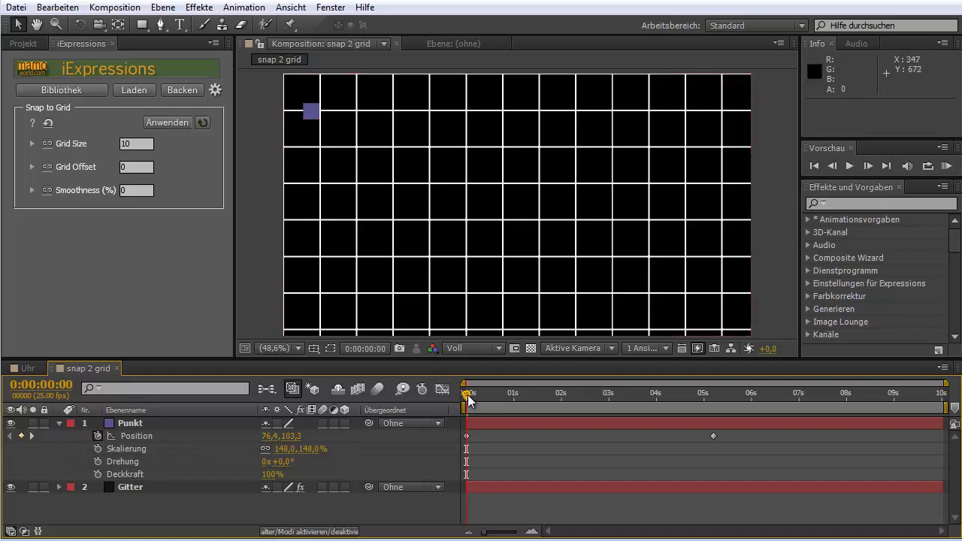
{"action": "mouse_move", "coordinate": [470, 396]}
{"action": "left_mouse_down"}
{"action": "mouse_move", "coordinate": [638, 407]}
{"action": "mouse_move", "coordinate": [494, 380]}
{"action": "left_mouse_up"}
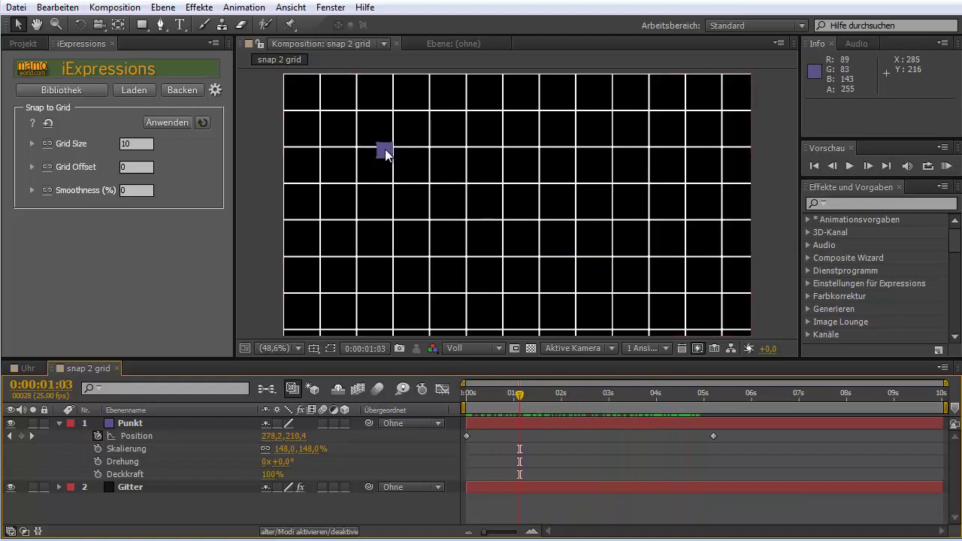
{"action": "left_click", "coordinate": [143, 488]}
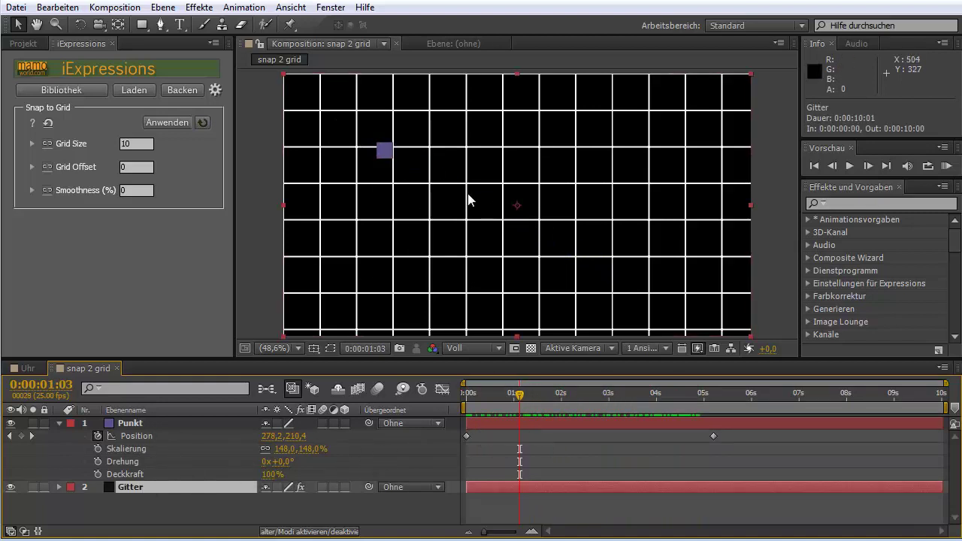
{"action": "left_click", "coordinate": [139, 143]}
{"action": "type", "text": "0"}
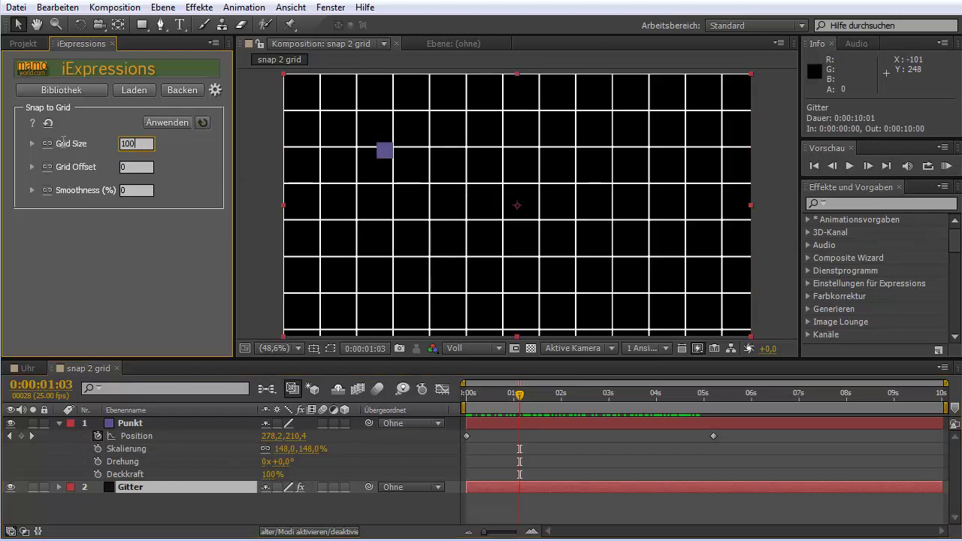
{"action": "left_click", "coordinate": [138, 436]}
{"action": "left_click", "coordinate": [180, 120]}
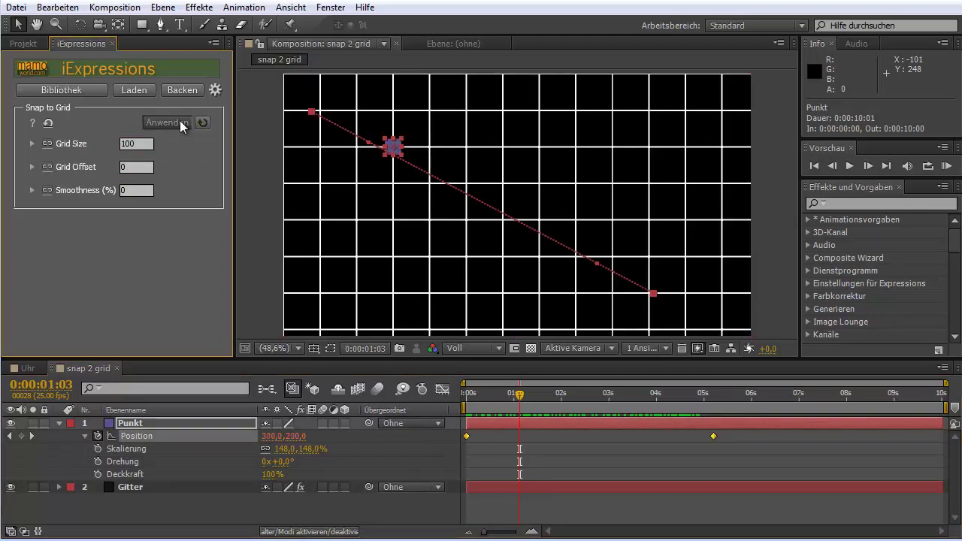
{"action": "left_click_drag", "start_coordinate": [516, 392], "coordinate": [688, 409]}
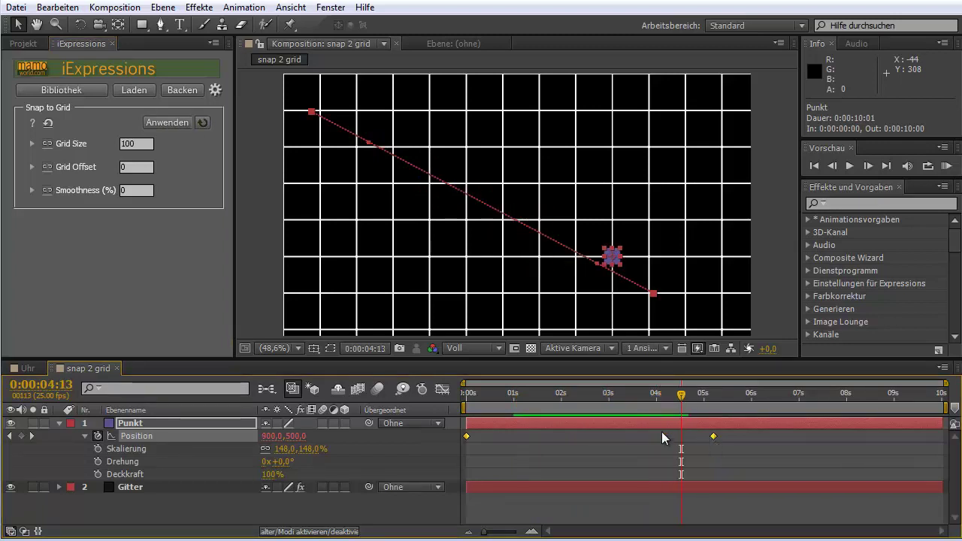
Reapply Snap to Grid with 25.14% Smoothness and RAM-preview the square's motion
{"action": "left_click", "coordinate": [31, 191]}
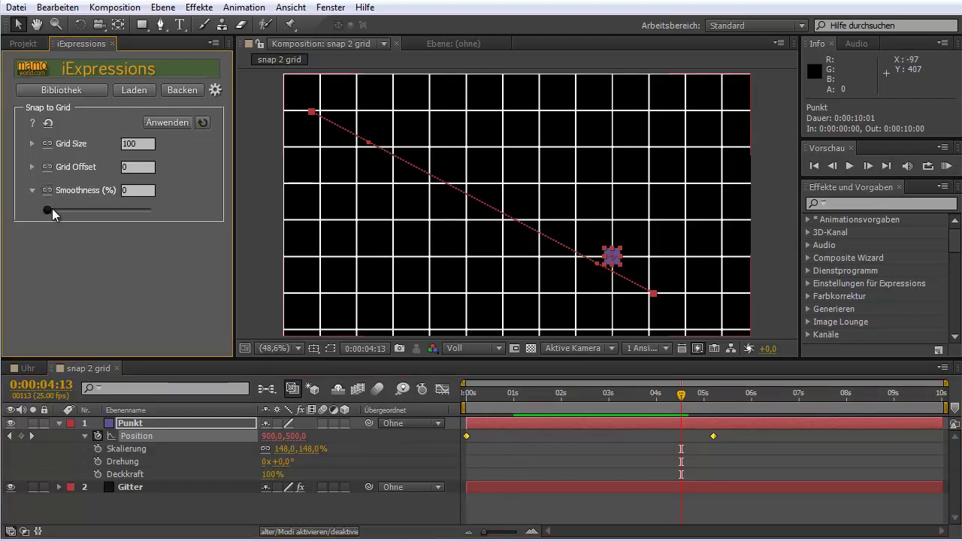
{"action": "left_click_drag", "start_coordinate": [52, 209], "coordinate": [70, 209]}
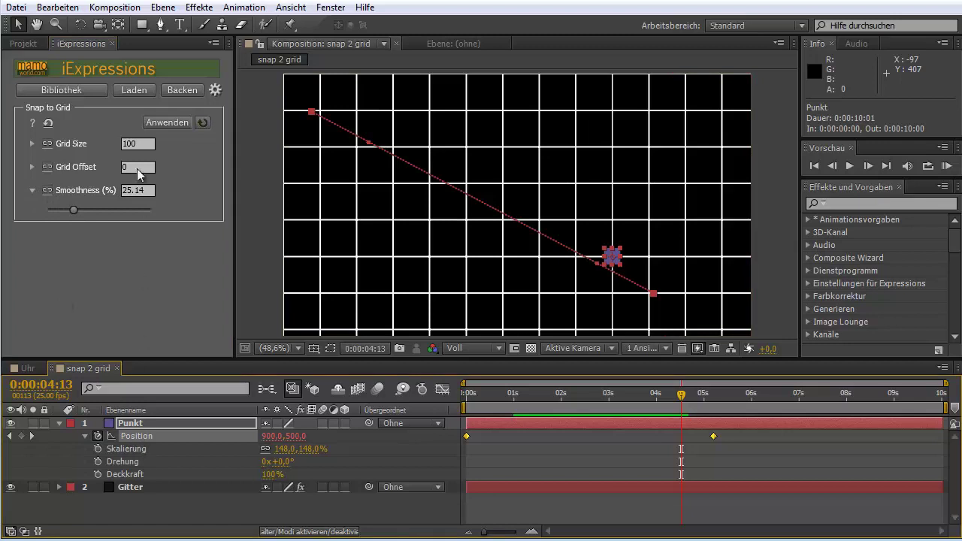
{"action": "left_click", "coordinate": [162, 124]}
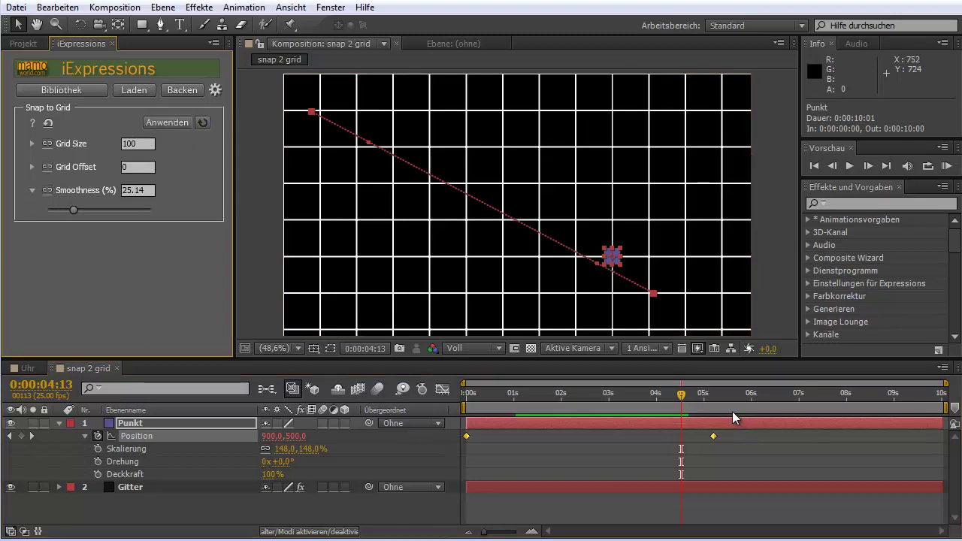
{"action": "left_click", "coordinate": [493, 394]}
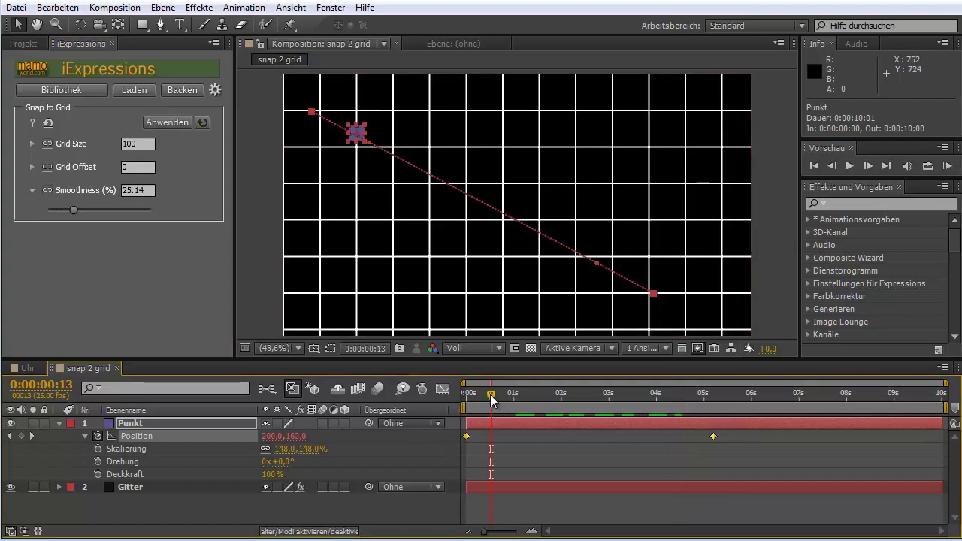
{"action": "key", "text": "space"}
{"action": "key", "text": "space"}
{"action": "key", "text": "KP_0"}
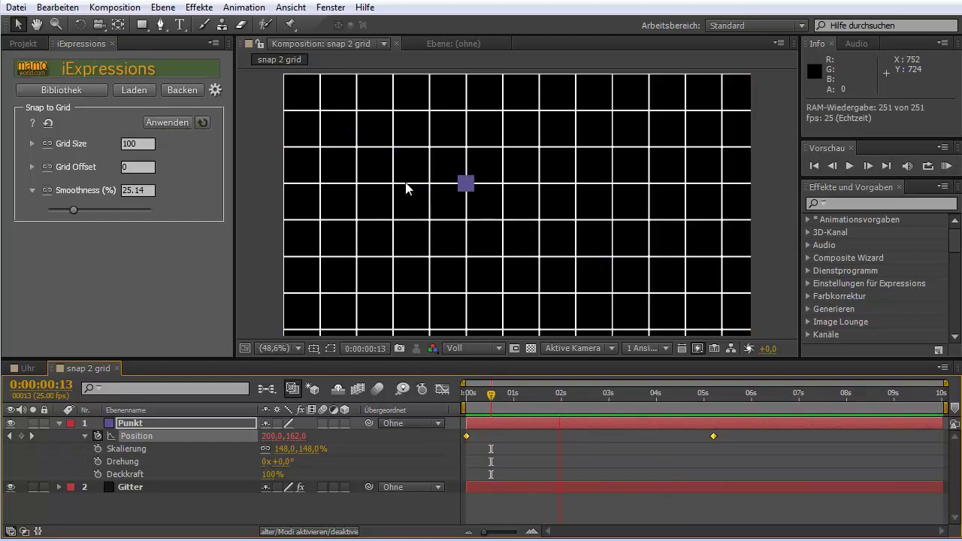
{"action": "key", "text": "space"}
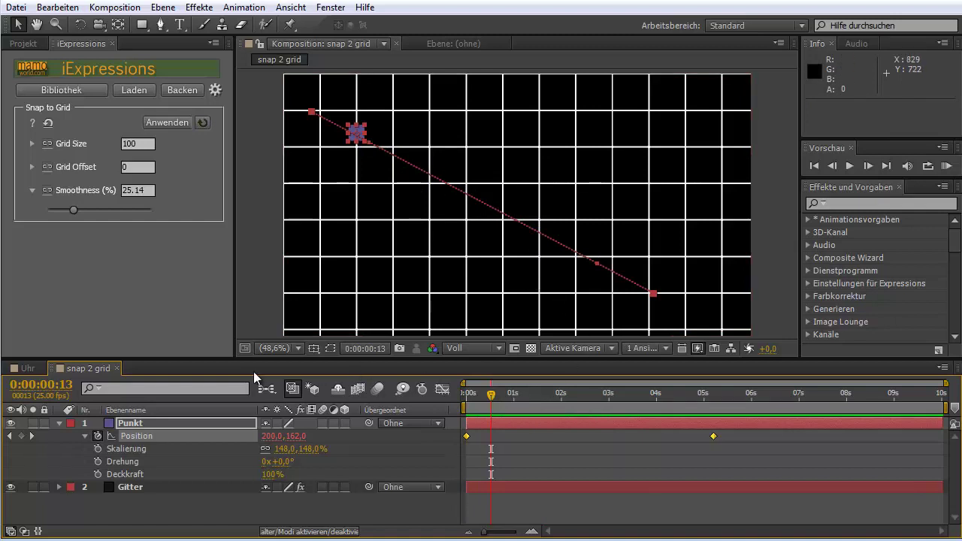
Back in Uhr, set Snap to Grid Smoothness 0 and Grid Size 360/60 for Sekundenzeiger's Z-Drehung
{"action": "left_click", "coordinate": [27, 368]}
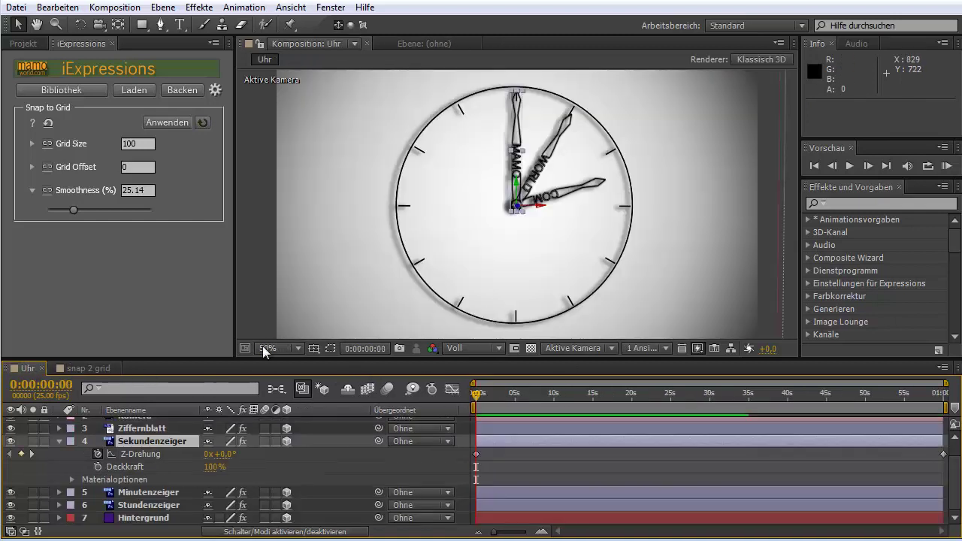
{"action": "left_click", "coordinate": [145, 191]}
{"action": "type", "text": "0"}
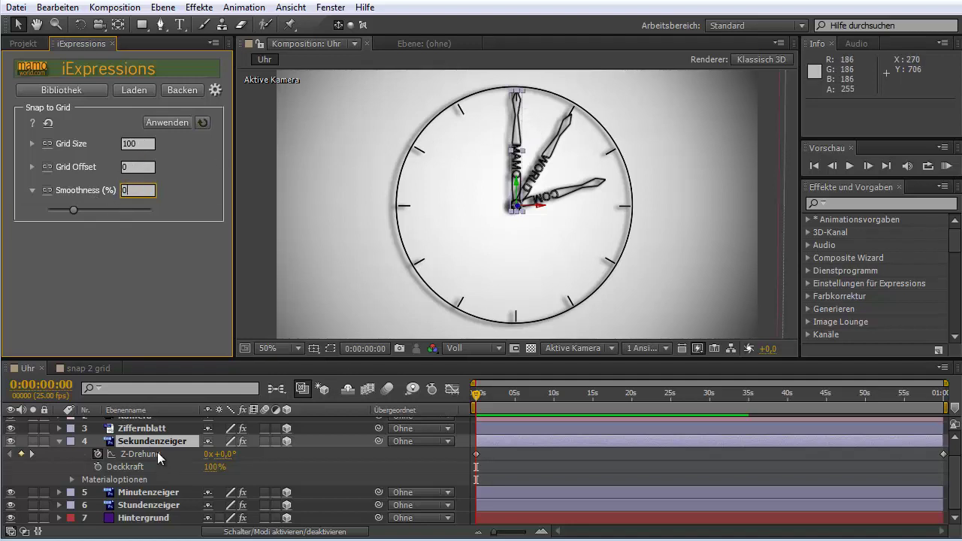
{"action": "left_click", "coordinate": [131, 455]}
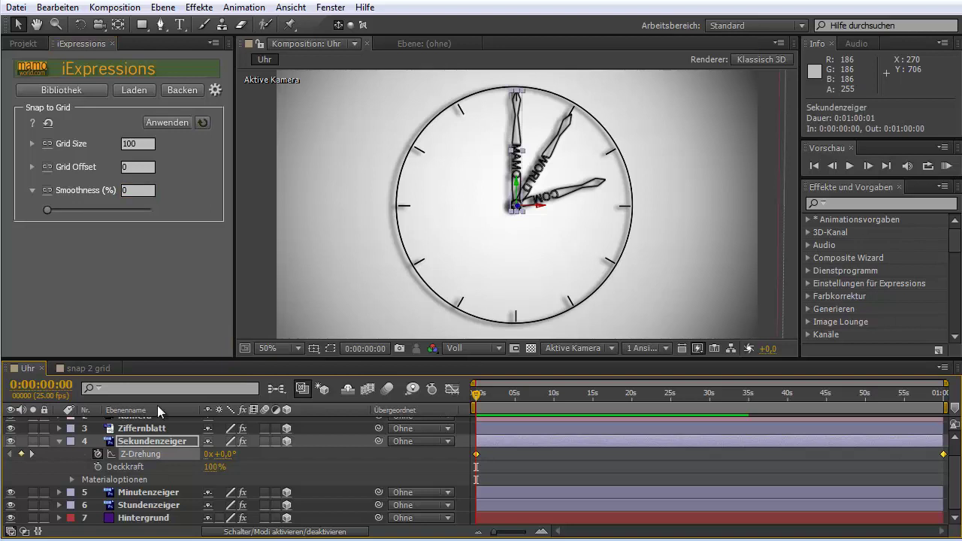
{"action": "left_click", "coordinate": [143, 145]}
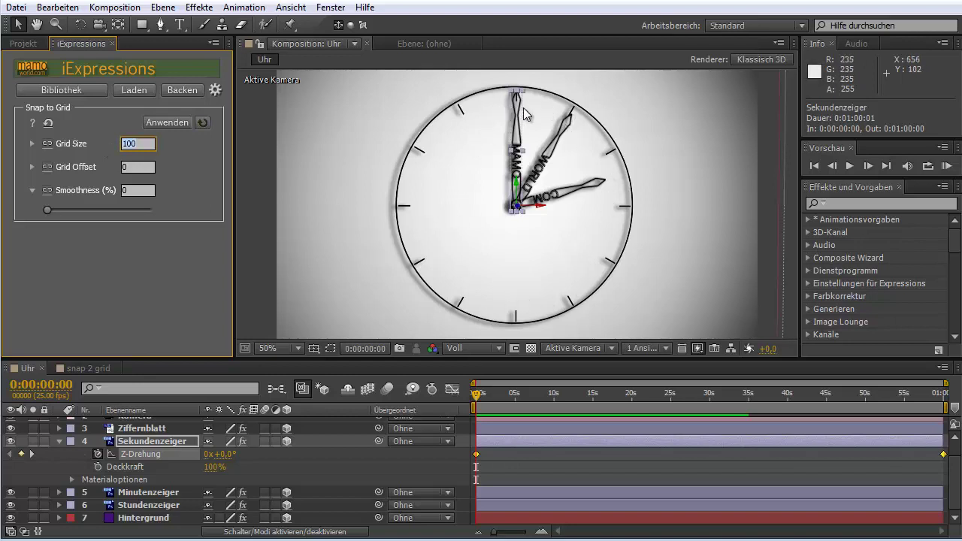
{"action": "type", "text": "360"}
{"action": "key", "text": "Return"}
{"action": "type", "text": "60"}
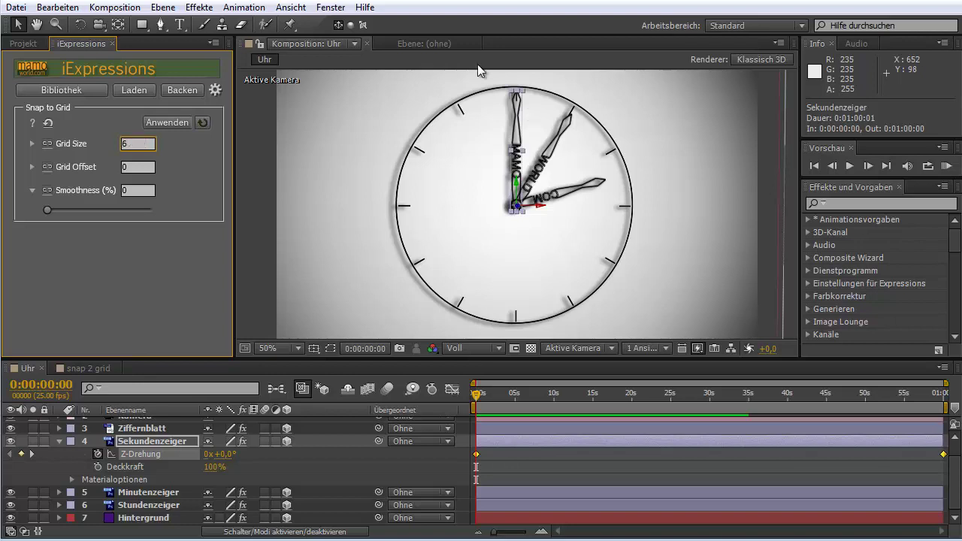
{"action": "mouse_move", "coordinate": [140, 140]}
{"action": "left_click", "coordinate": [132, 451]}
Snap the second hand's rotation in 6° steps, preview it, then raise Smoothness to 35.94%
{"action": "left_click", "coordinate": [167, 122]}
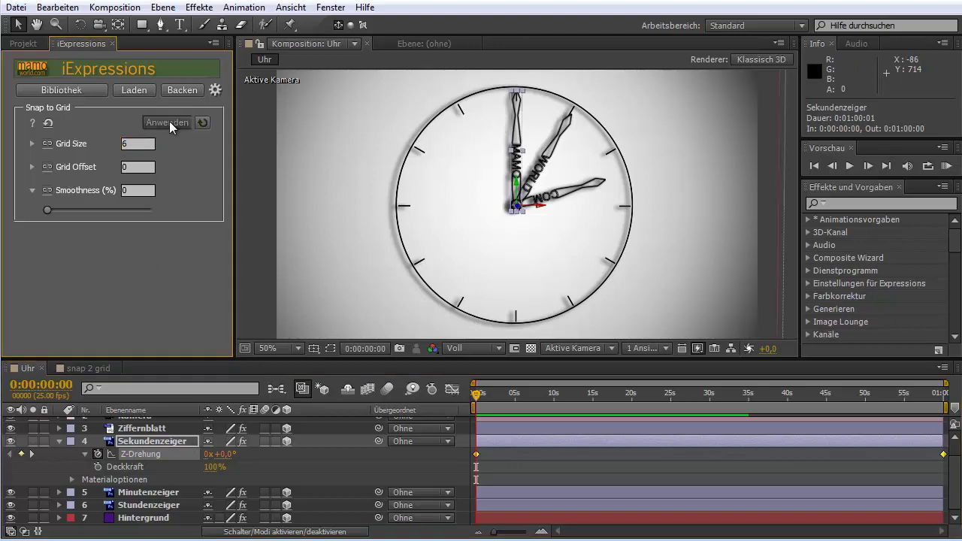
{"action": "left_click", "coordinate": [475, 395]}
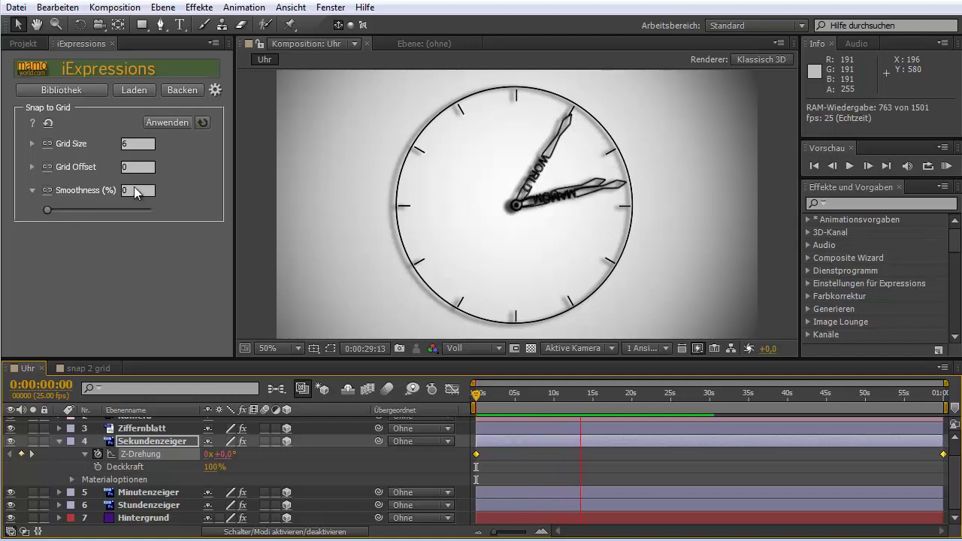
{"action": "key", "text": "space"}
{"action": "left_click_drag", "start_coordinate": [46, 212], "coordinate": [81, 211]}
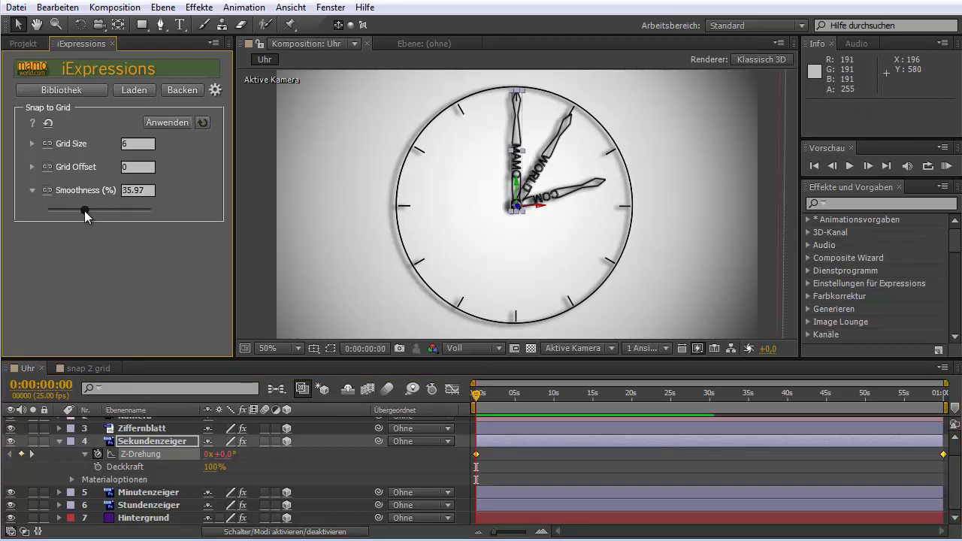
{"action": "left_click_drag", "start_coordinate": [81, 211], "coordinate": [85, 211]}
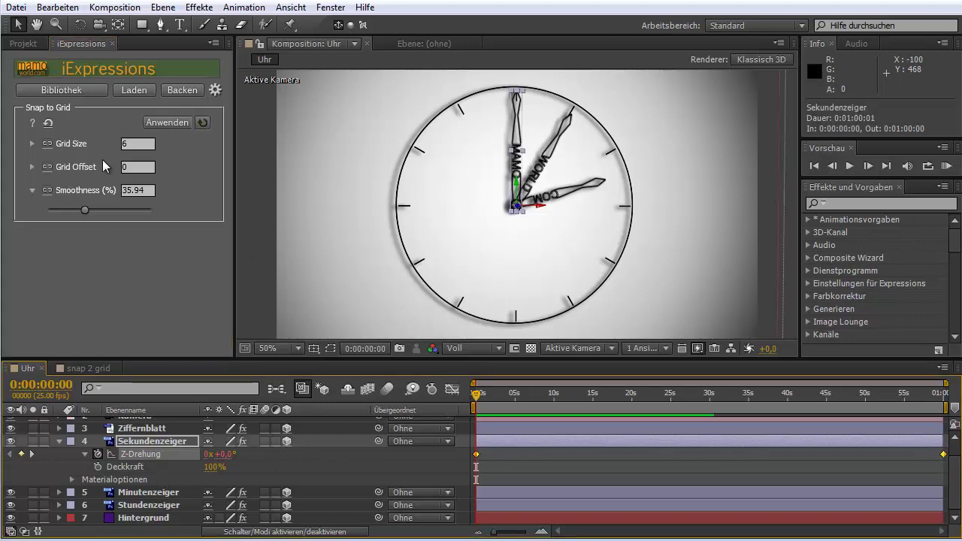
Reapply the smoothed Snap to Grid to Sekundenzeiger's Z-Drehung and RAM-preview the clock
{"action": "left_click", "coordinate": [168, 122]}
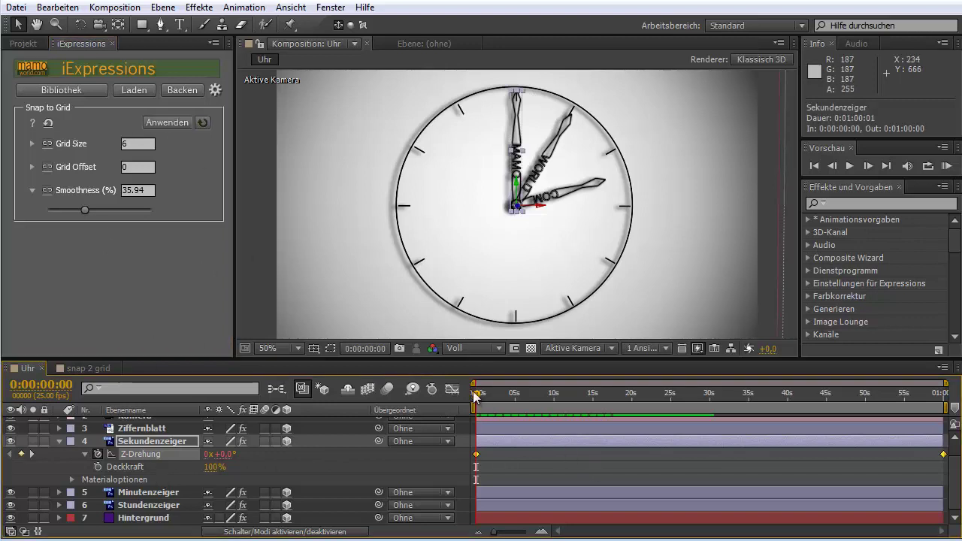
{"action": "key", "text": "KP_0"}
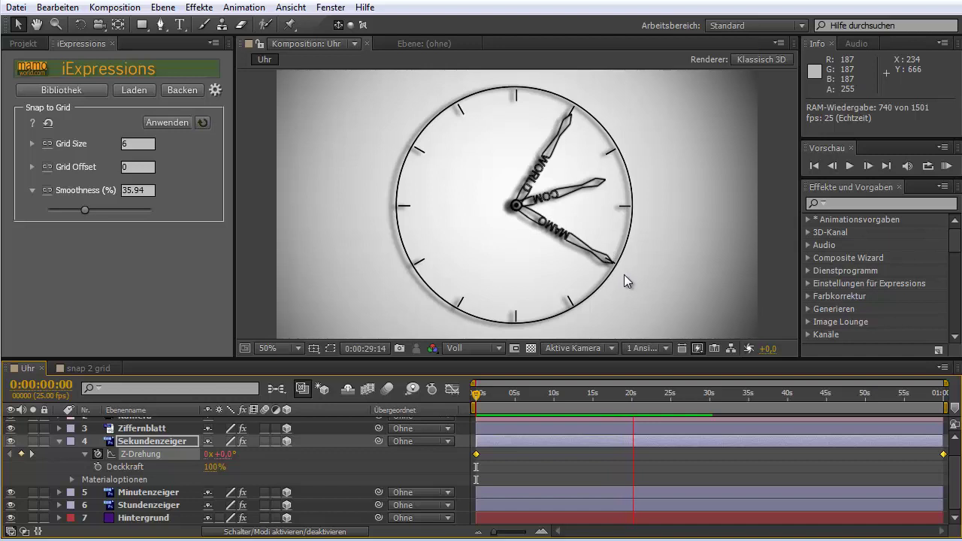
{"action": "key", "text": "space"}
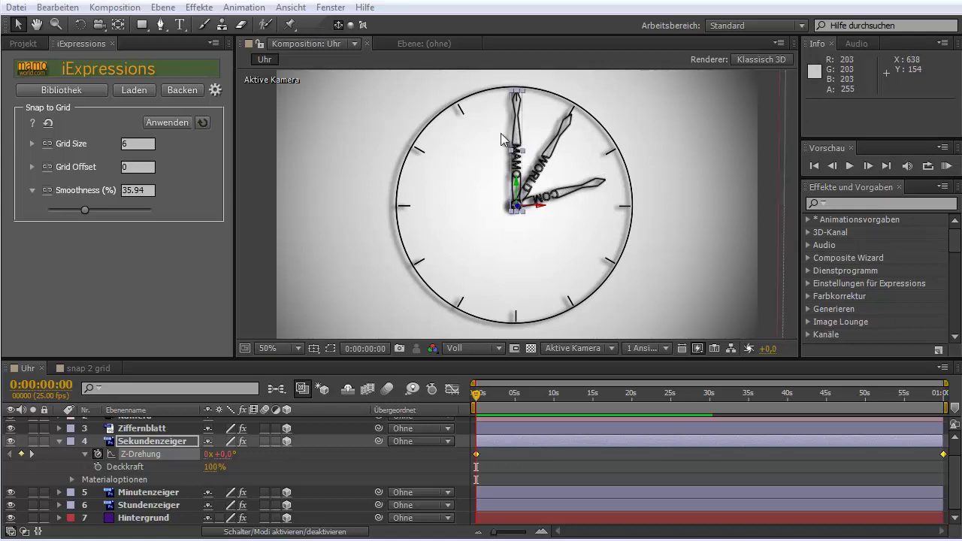
Load the Cog Wheels preset from the iExpressions library under Physics Simulations > Real Time
{"action": "left_click", "coordinate": [84, 94]}
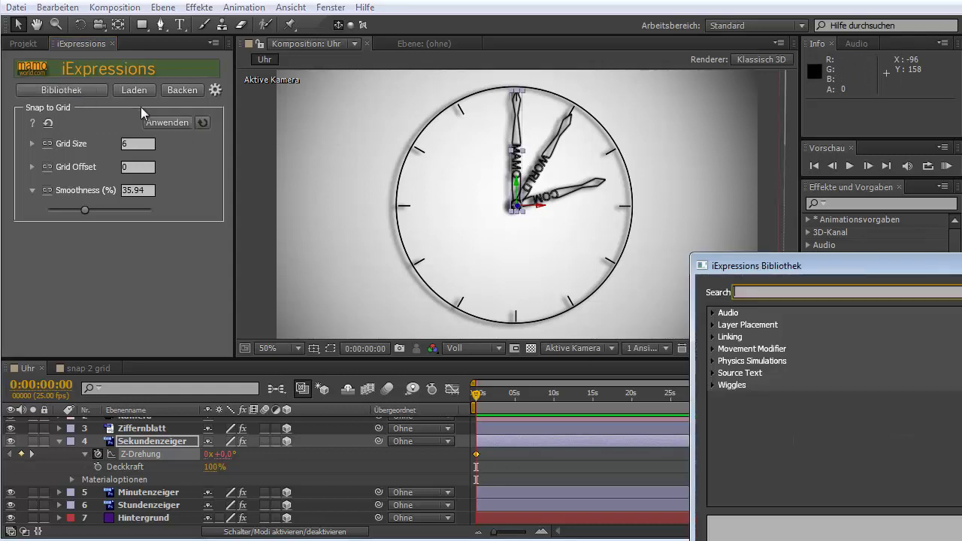
{"action": "left_click_drag", "start_coordinate": [803, 263], "coordinate": [588, 134]}
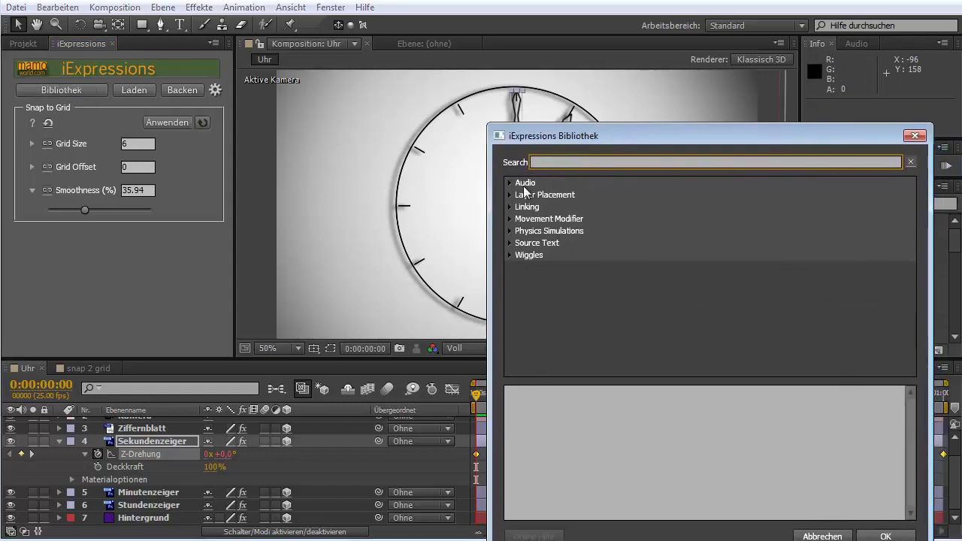
{"action": "left_click", "coordinate": [509, 231]}
{"action": "left_click", "coordinate": [524, 243]}
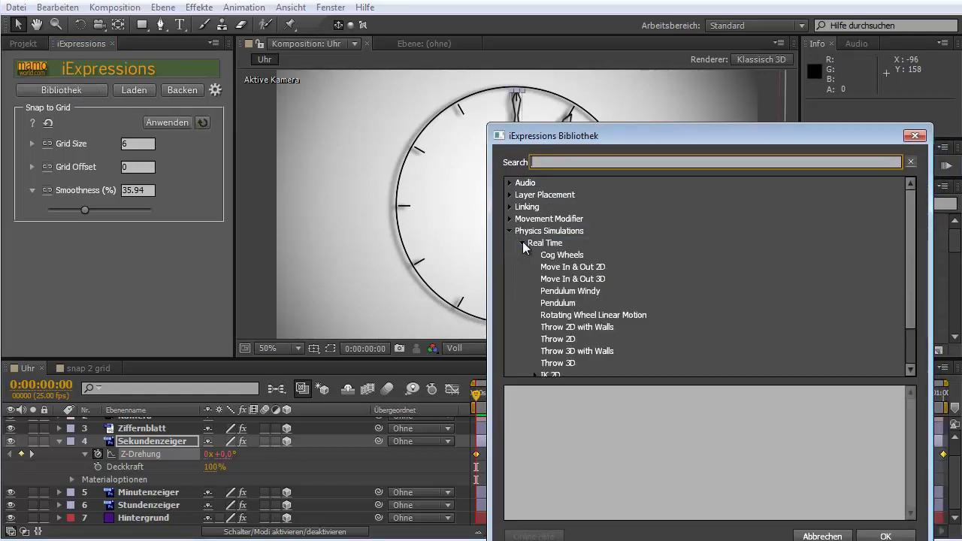
{"action": "left_click", "coordinate": [568, 256]}
{"action": "left_click_drag", "start_coordinate": [643, 140], "coordinate": [534, 81]}
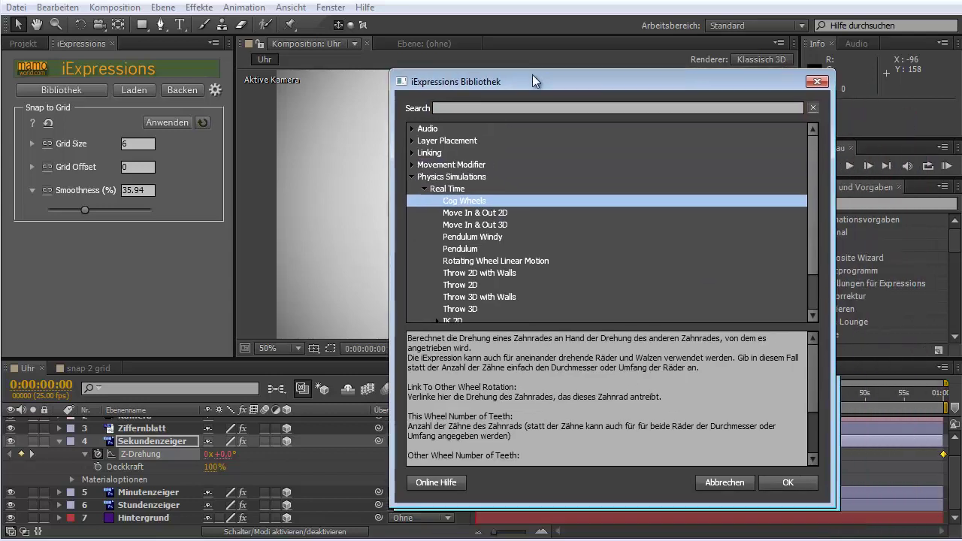
{"action": "left_click", "coordinate": [767, 479]}
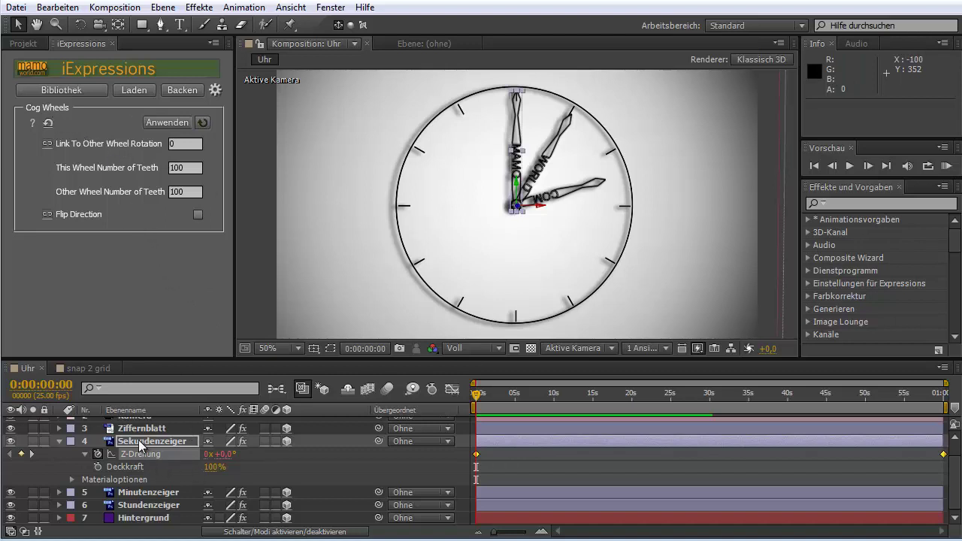
Expand Minutenzeiger's Transformieren properties and set its Z-Drehung to 0°
{"action": "left_click", "coordinate": [143, 441]}
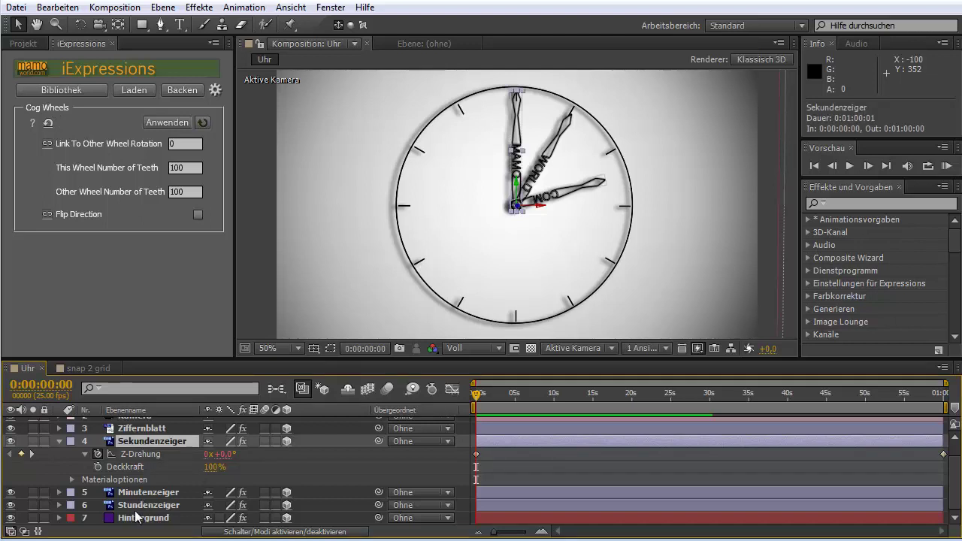
{"action": "left_click", "coordinate": [162, 494]}
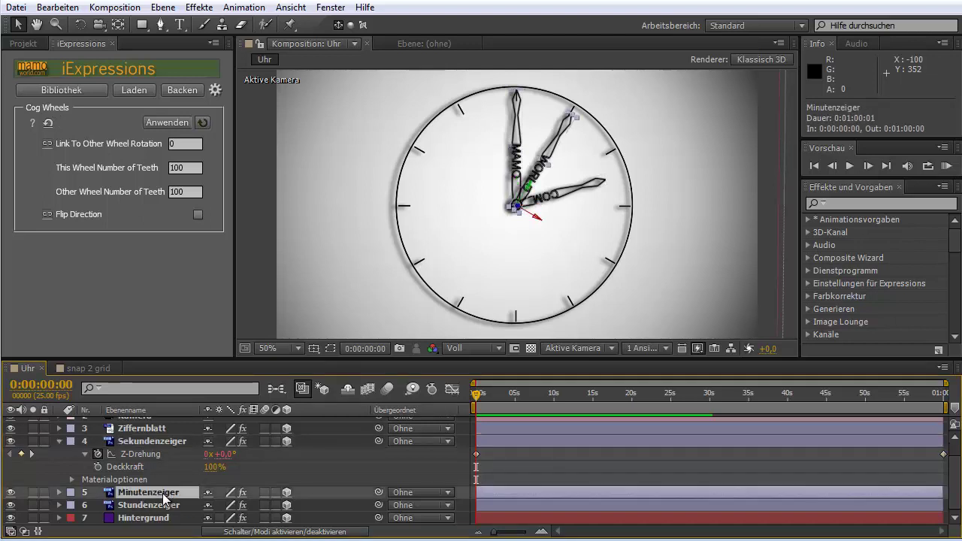
{"action": "left_click", "coordinate": [60, 493]}
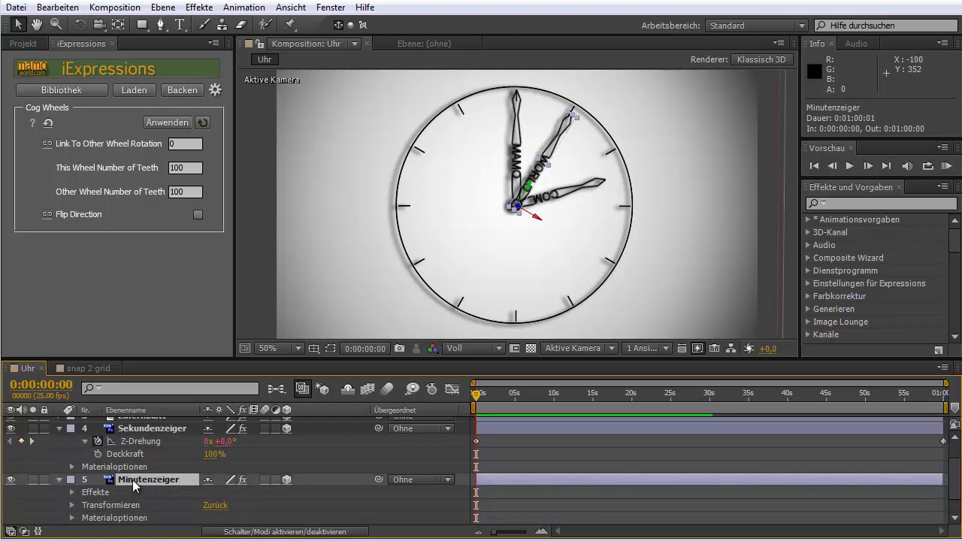
{"action": "scroll", "coordinate": [132, 517], "scroll_direction": "down", "scroll_amount": 2}
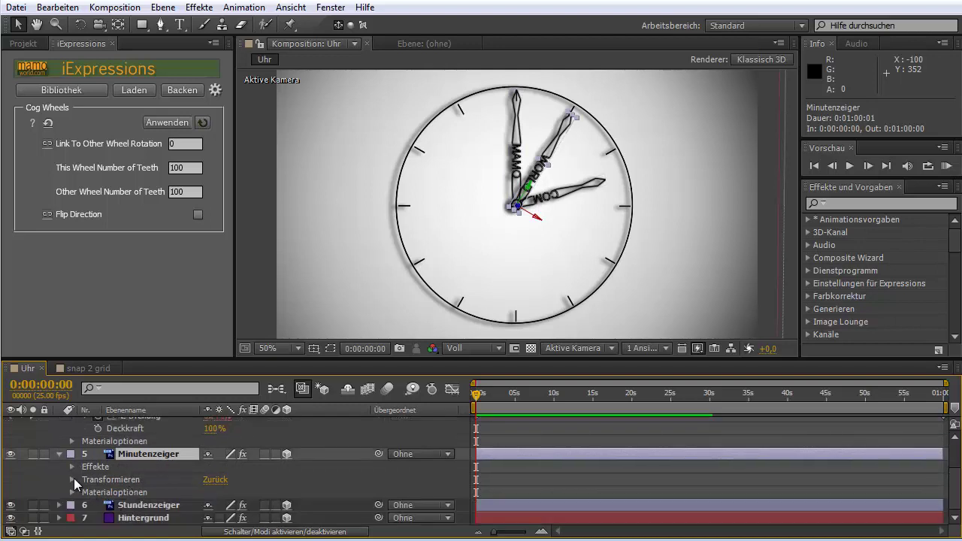
{"action": "left_click", "coordinate": [72, 480]}
{"action": "left_click", "coordinate": [129, 513]}
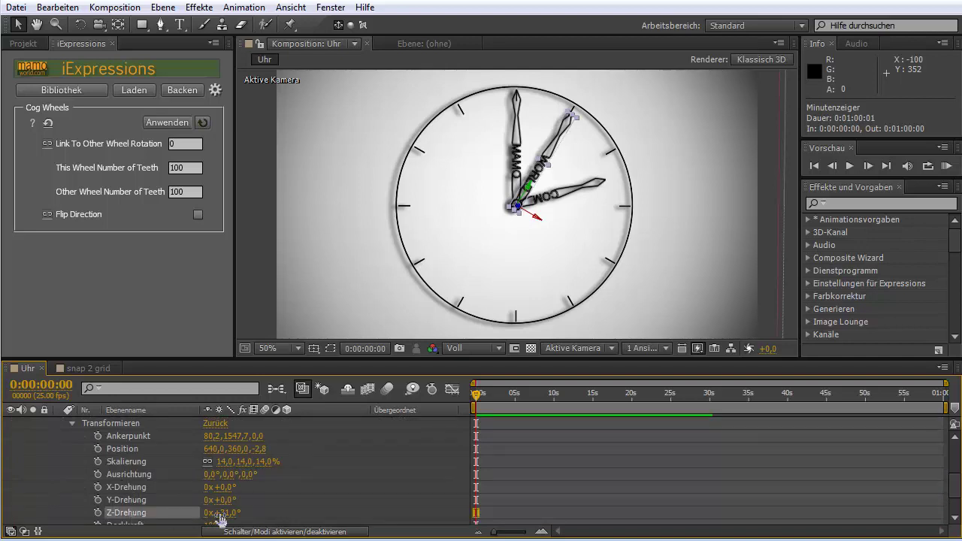
{"action": "mouse_move", "coordinate": [221, 514]}
{"action": "left_mouse_down"}
{"action": "mouse_move", "coordinate": [283, 509]}
{"action": "mouse_move", "coordinate": [227, 500]}
{"action": "left_mouse_up"}
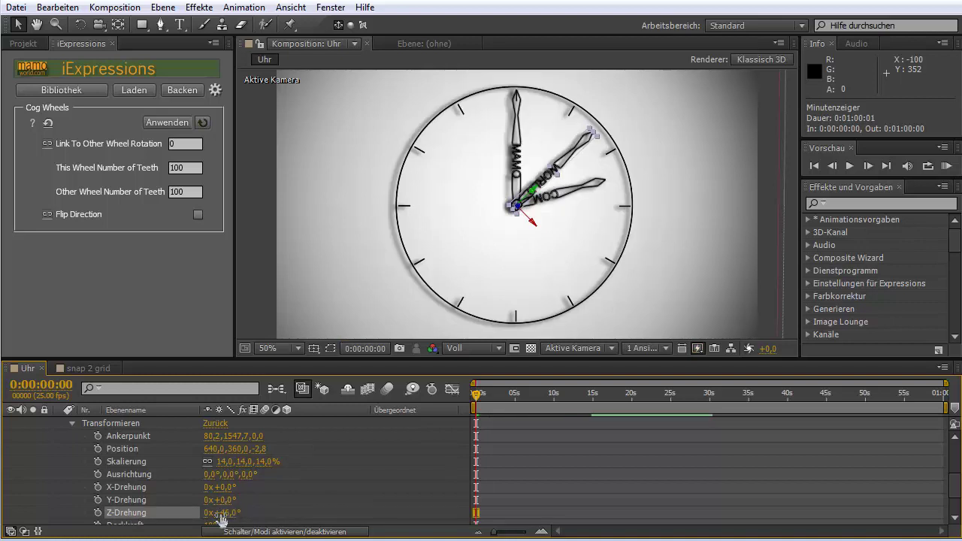
{"action": "left_click", "coordinate": [221, 514]}
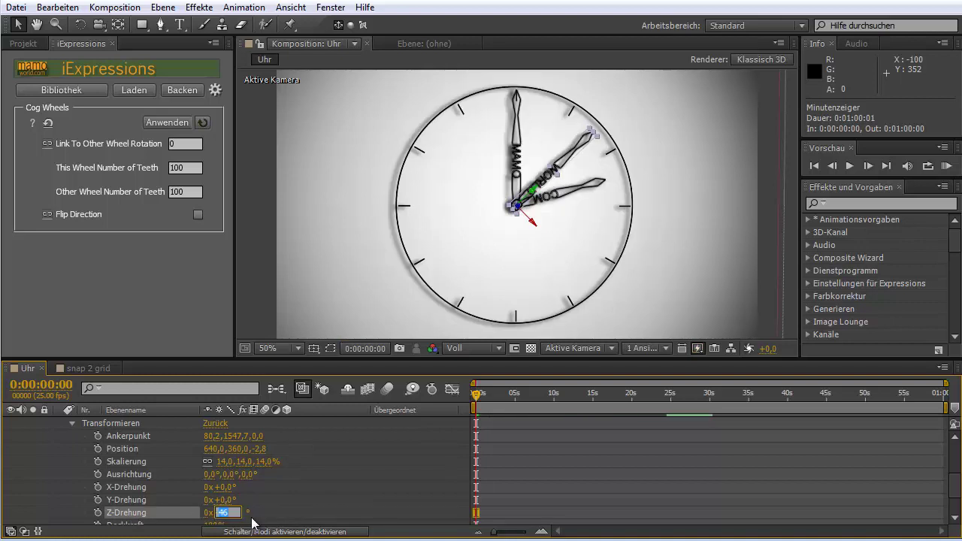
{"action": "type", "text": "0"}
{"action": "key", "text": "Return"}
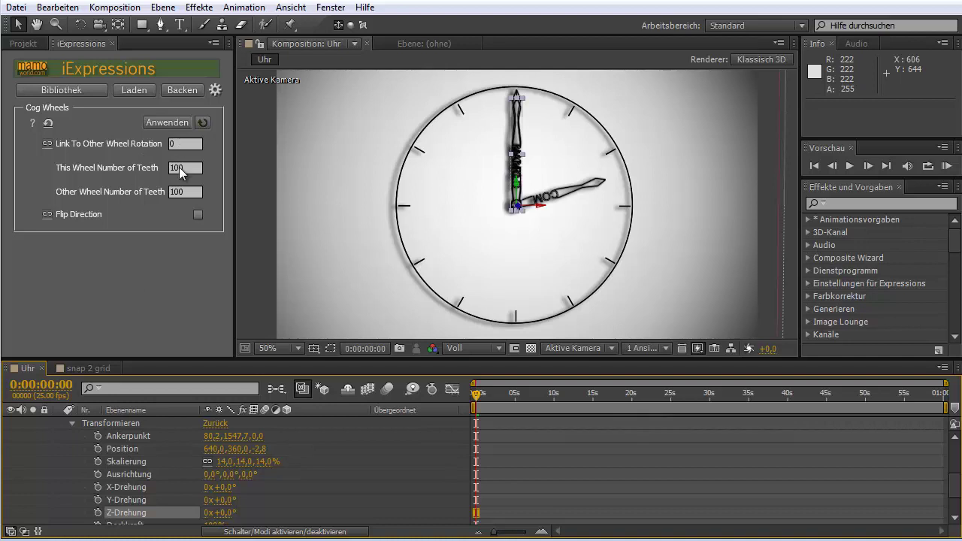
Point Link To Other Wheel Rotation at Sekundenzeiger's Z-Drehung, enlarging the timeline first
{"action": "left_click", "coordinate": [172, 144]}
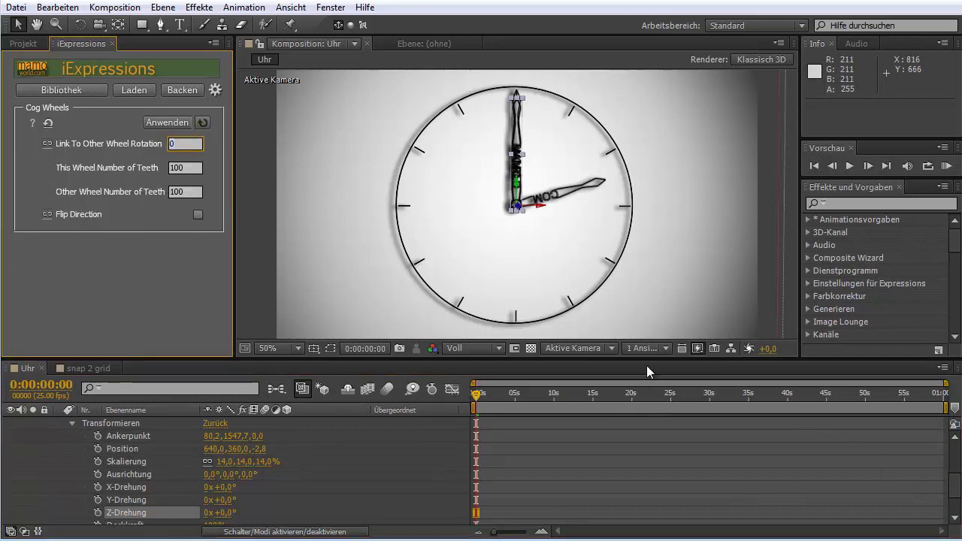
{"action": "left_click_drag", "start_coordinate": [576, 354], "coordinate": [575, 304]}
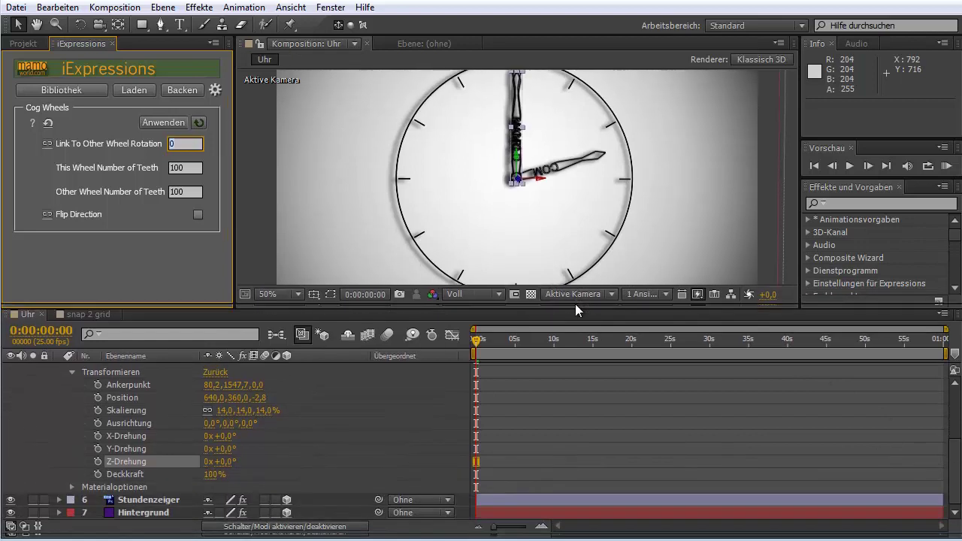
{"action": "left_click_drag", "start_coordinate": [949, 461], "coordinate": [952, 414]}
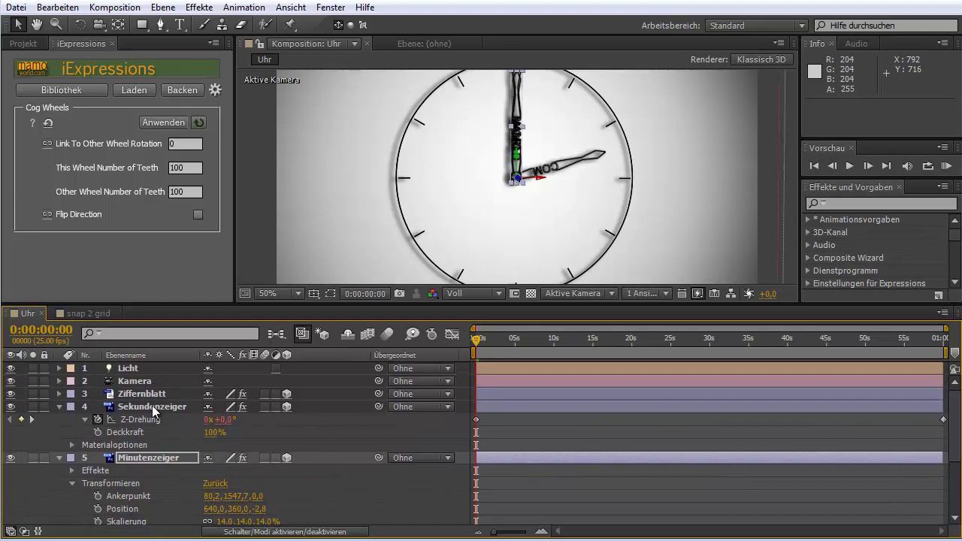
{"action": "left_click", "coordinate": [147, 418]}
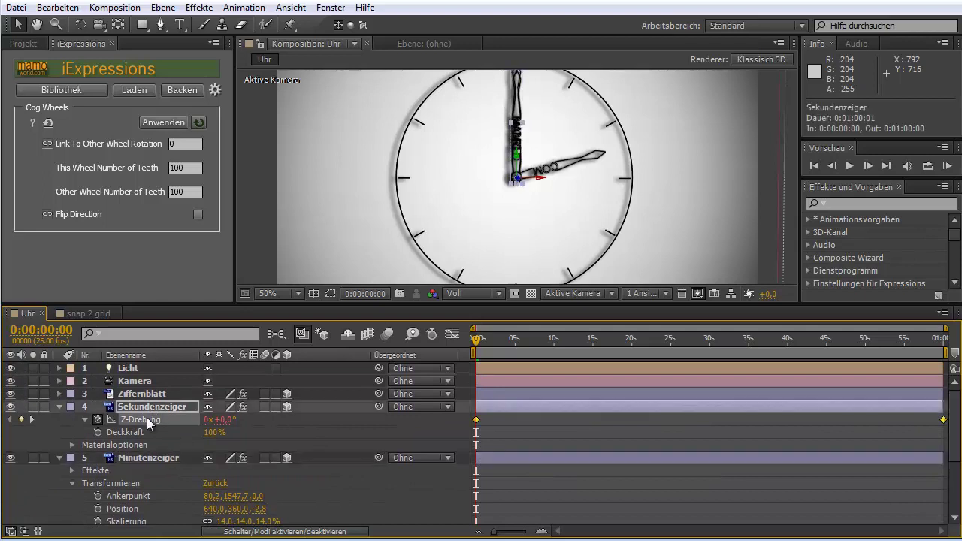
{"action": "left_click", "coordinate": [48, 143]}
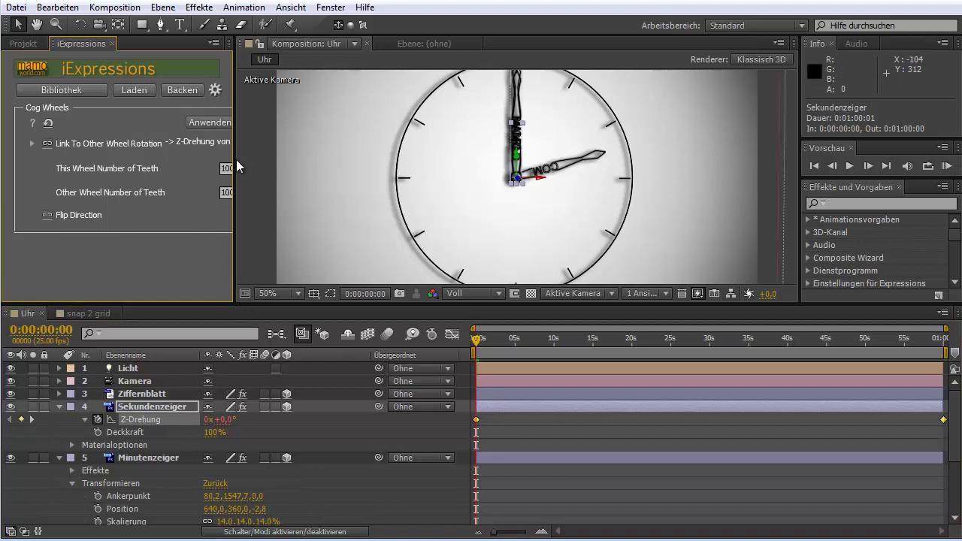
{"action": "left_click_drag", "start_coordinate": [236, 159], "coordinate": [287, 162]}
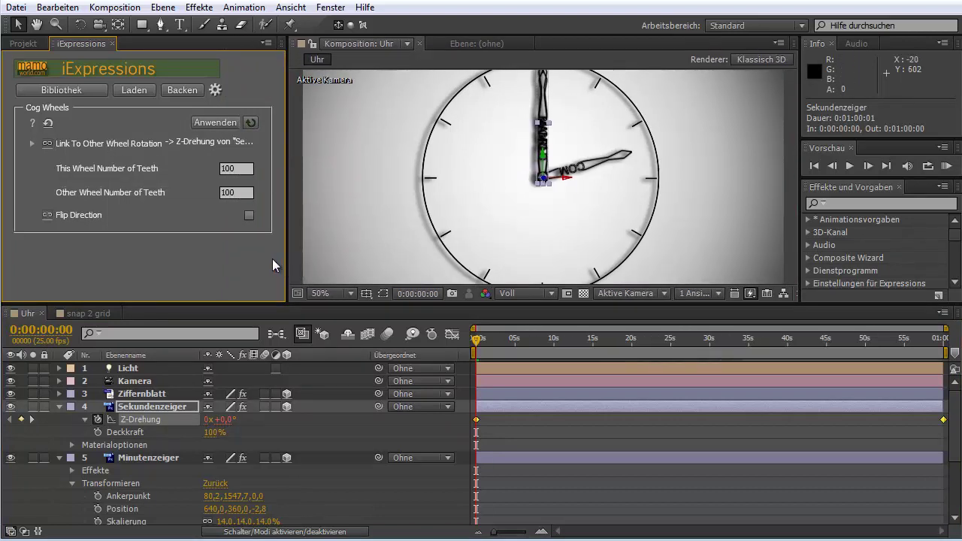
Set This Wheel Number of Teeth to 60
{"action": "left_click", "coordinate": [239, 168]}
{"action": "mouse_move", "coordinate": [70, 169]}
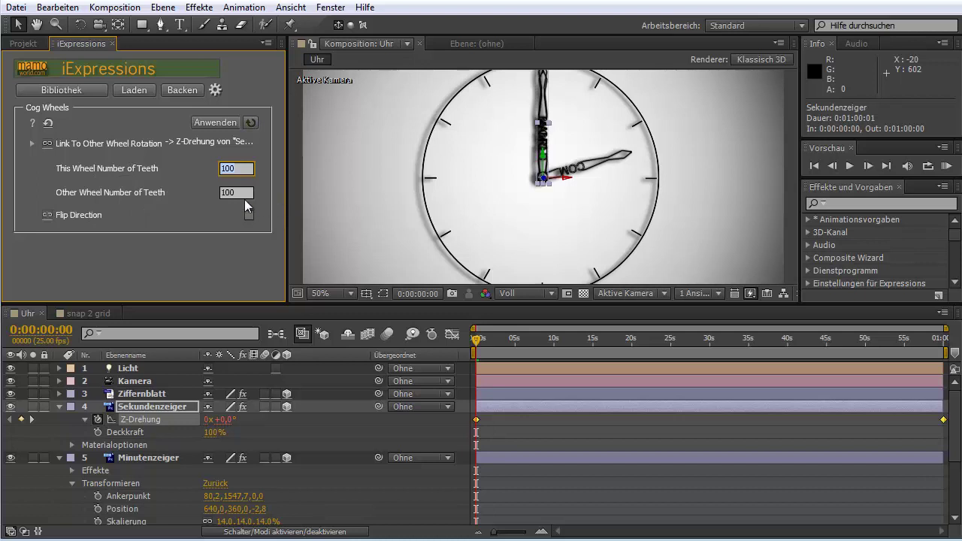
{"action": "left_click", "coordinate": [240, 192]}
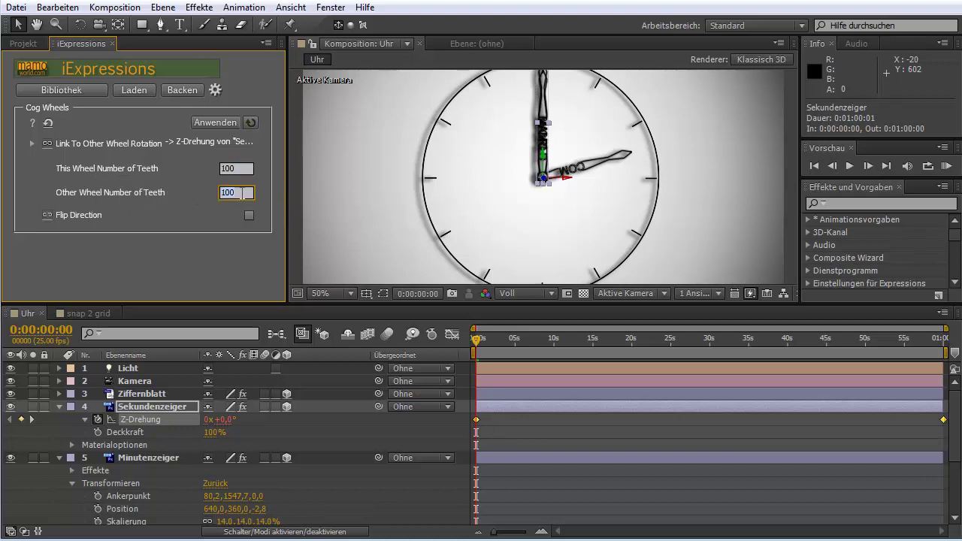
{"action": "left_click", "coordinate": [226, 168]}
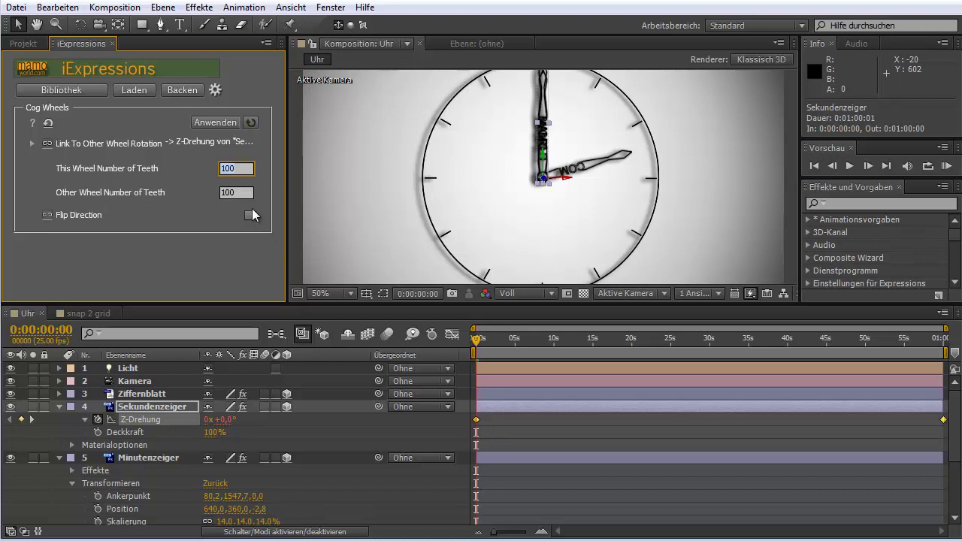
{"action": "left_click", "coordinate": [237, 193]}
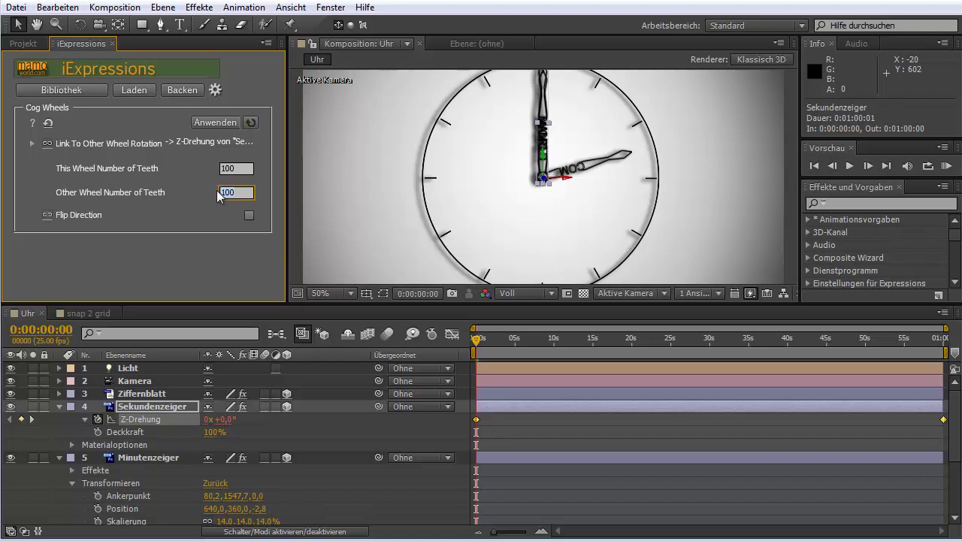
{"action": "left_click", "coordinate": [230, 169]}
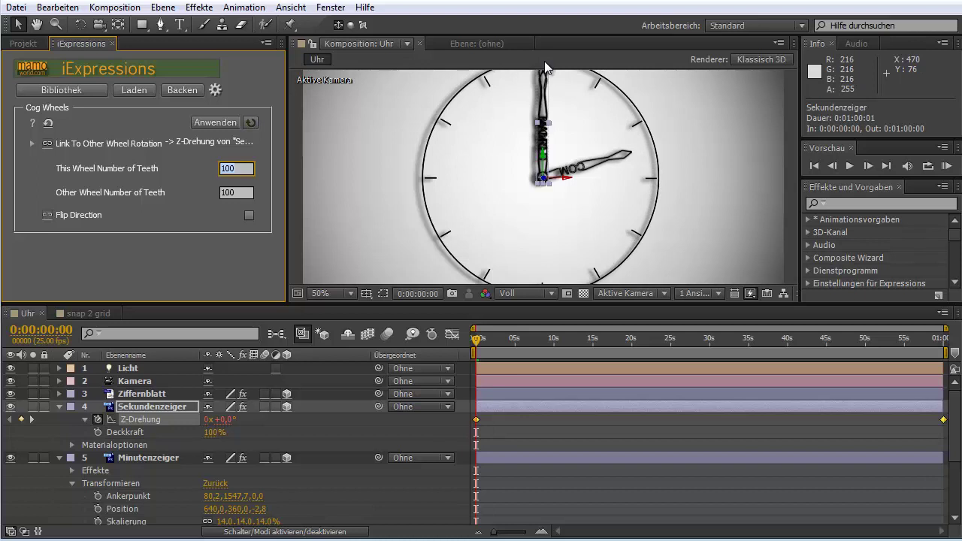
{"action": "type", "text": "6"}
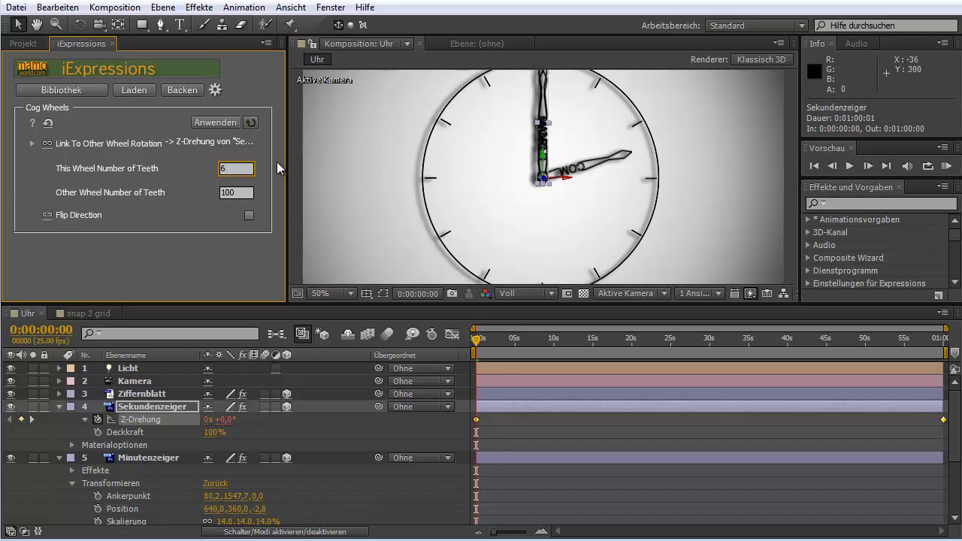
{"action": "type", "text": "0"}
{"action": "key", "text": "Tab"}
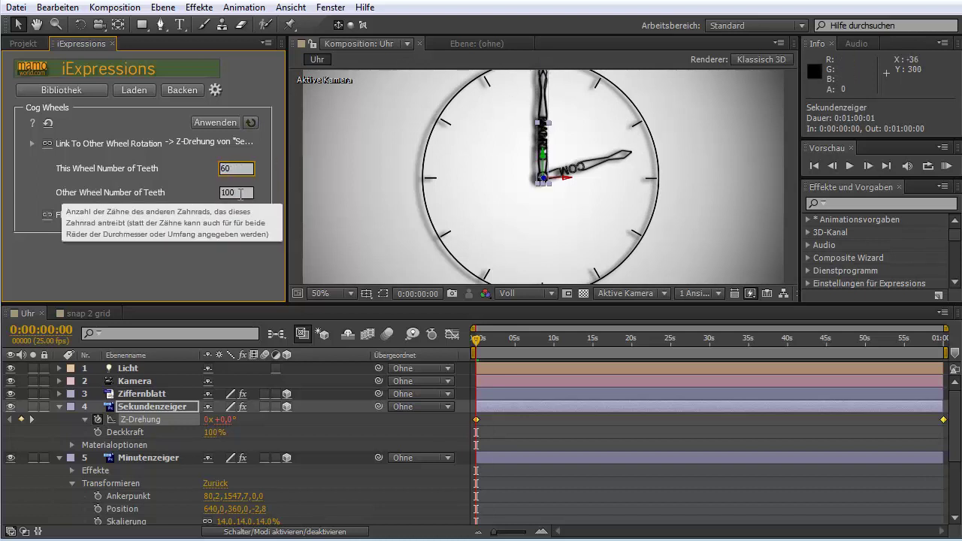
Set the Other Wheel Number of Teeth to 1 and enable Flip Direction
{"action": "mouse_move", "coordinate": [85, 198]}
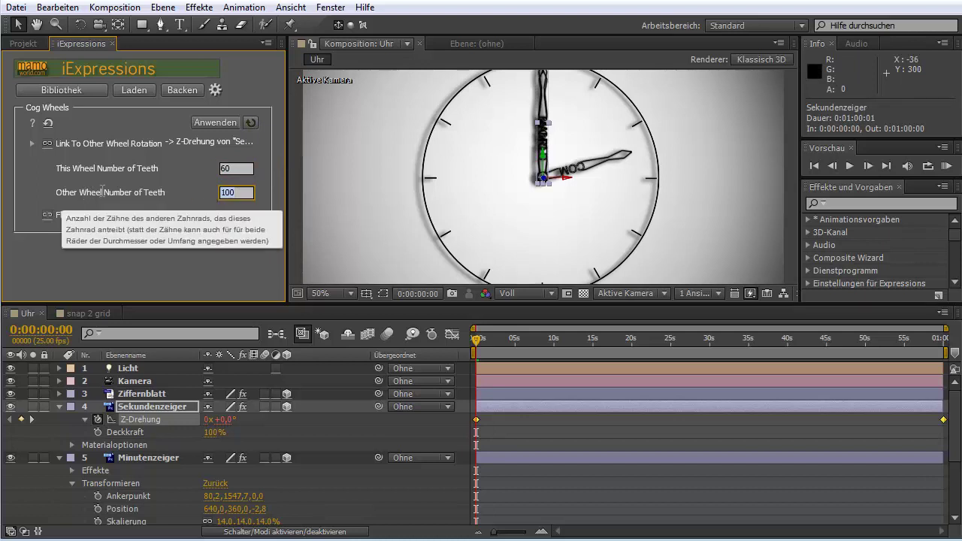
{"action": "type", "text": "1"}
{"action": "mouse_move", "coordinate": [243, 193]}
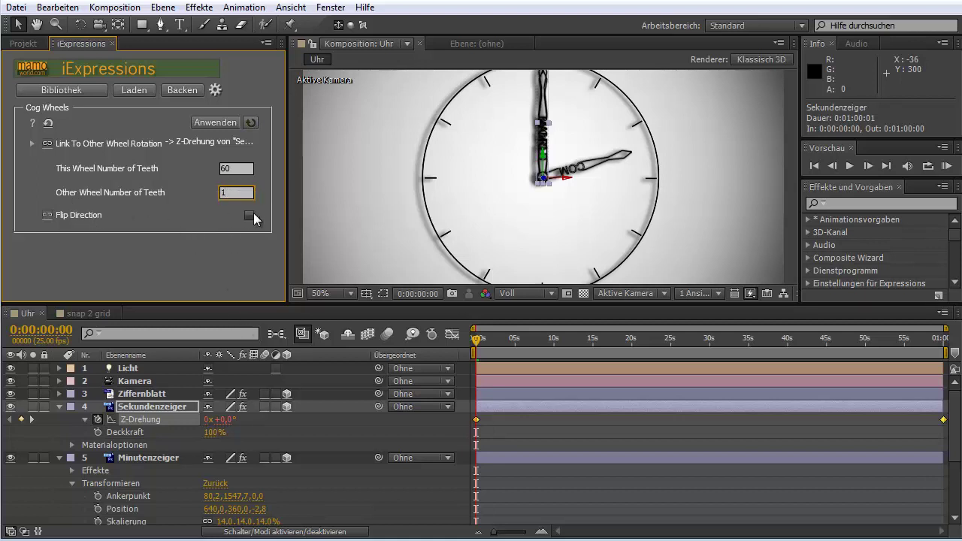
{"action": "left_click", "coordinate": [251, 216]}
{"action": "mouse_move", "coordinate": [89, 218]}
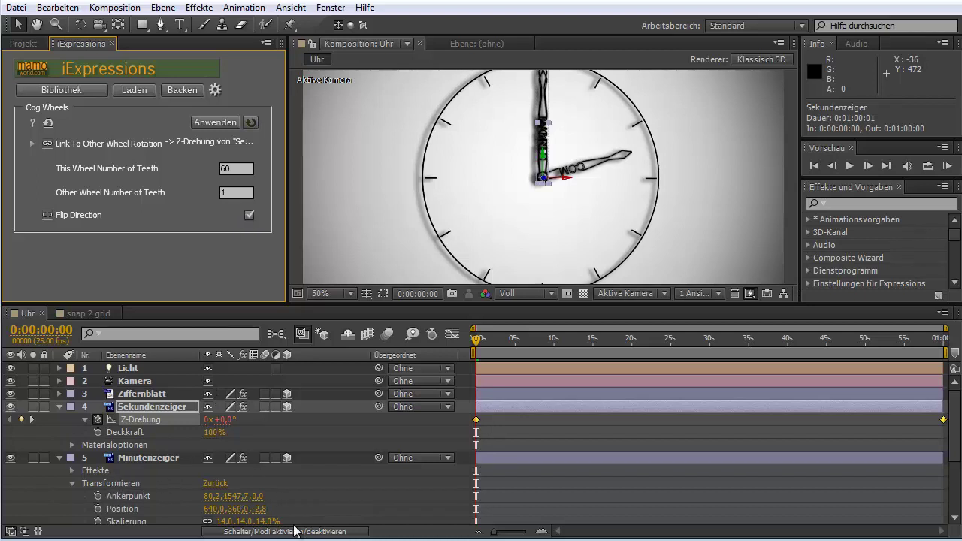
Apply Cog Wheels to Minutenzeiger's Z-Drehung and scrub to the end to see +6,0°
{"action": "left_click", "coordinate": [146, 459]}
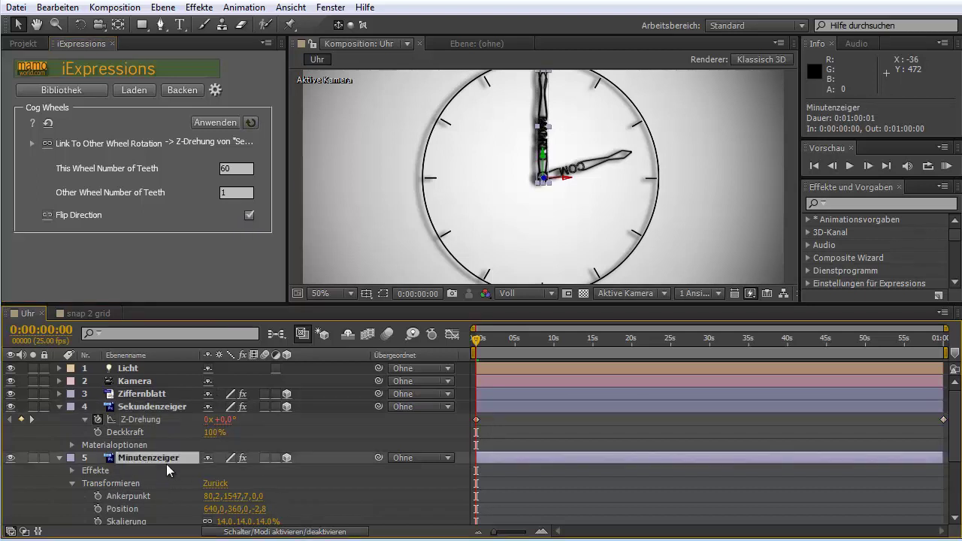
{"action": "scroll", "coordinate": [177, 472], "scroll_direction": "down", "scroll_amount": 1}
{"action": "scroll", "coordinate": [191, 481], "scroll_direction": "down", "scroll_amount": 1}
{"action": "left_click", "coordinate": [223, 497]}
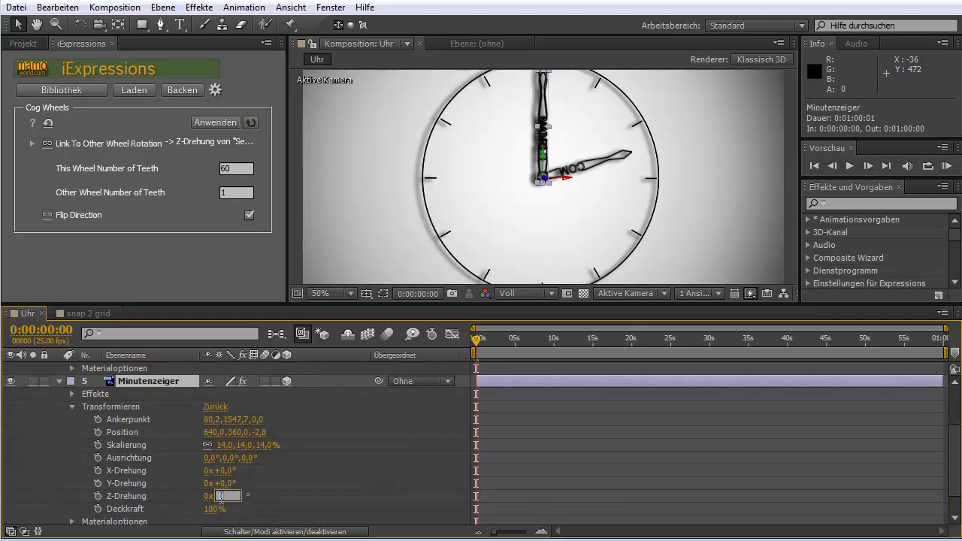
{"action": "left_click", "coordinate": [123, 496]}
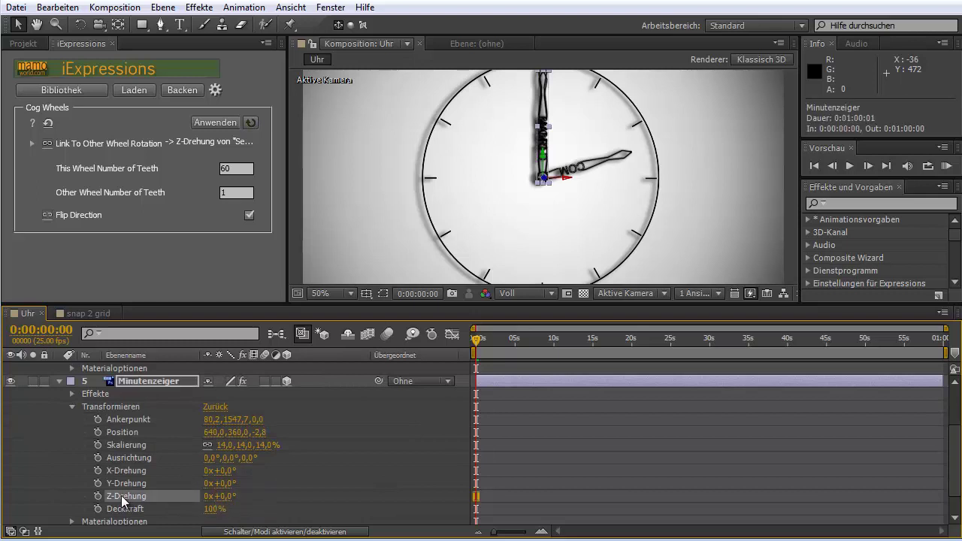
{"action": "left_click", "coordinate": [217, 121]}
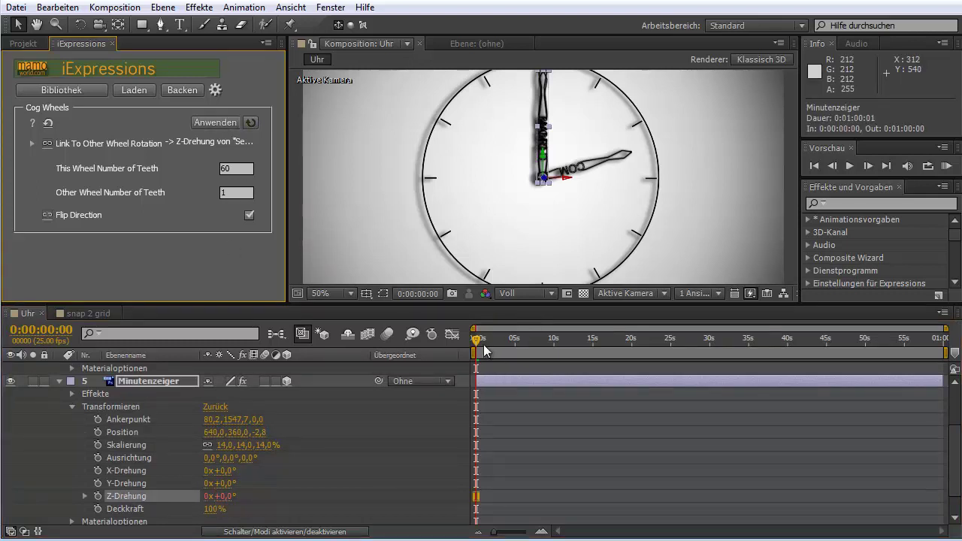
{"action": "left_click_drag", "start_coordinate": [480, 346], "coordinate": [949, 354]}
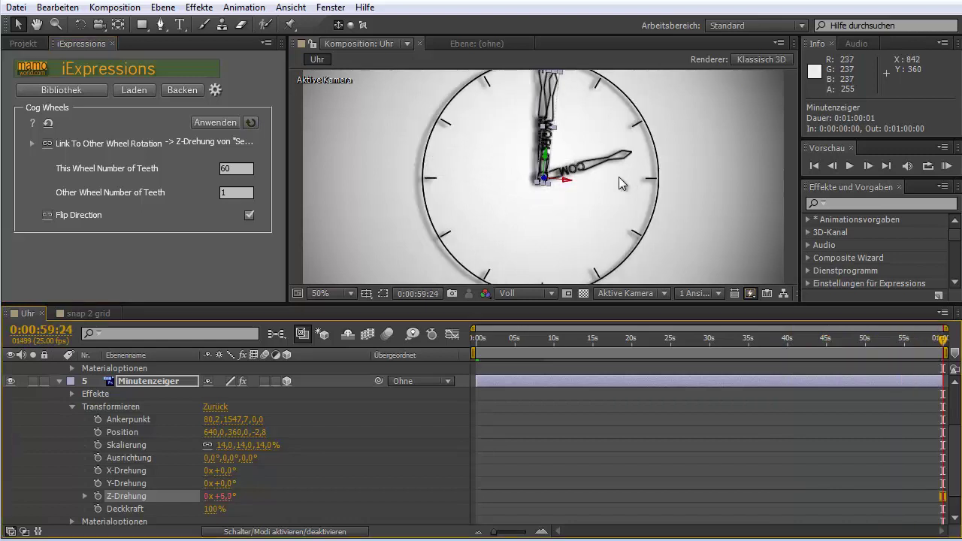
{"action": "key", "text": "period"}
{"action": "key", "text": "comma"}
{"action": "key", "text": "comma"}
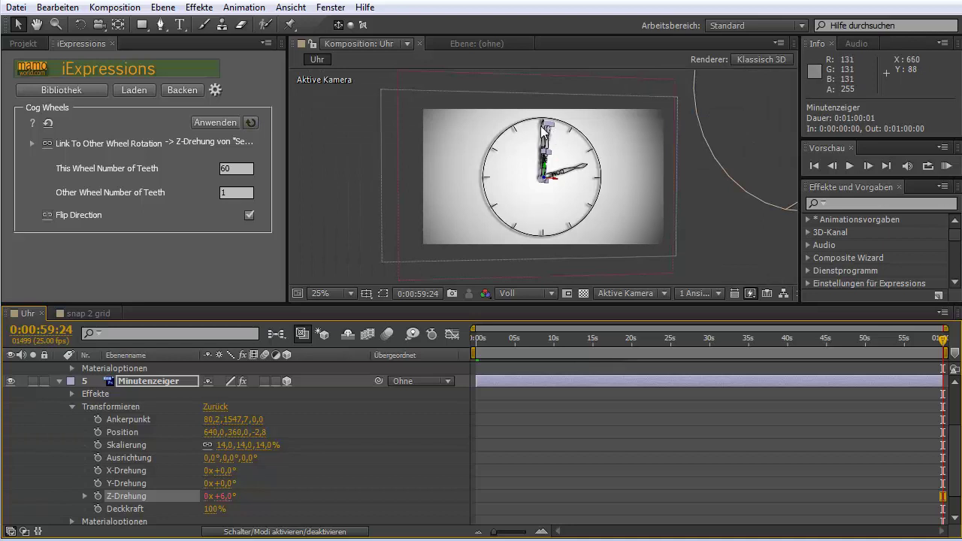
Scrub through the minute, then give the minute hand's Z-Drehung a 90° offset
{"action": "left_click_drag", "start_coordinate": [917, 337], "coordinate": [512, 334]}
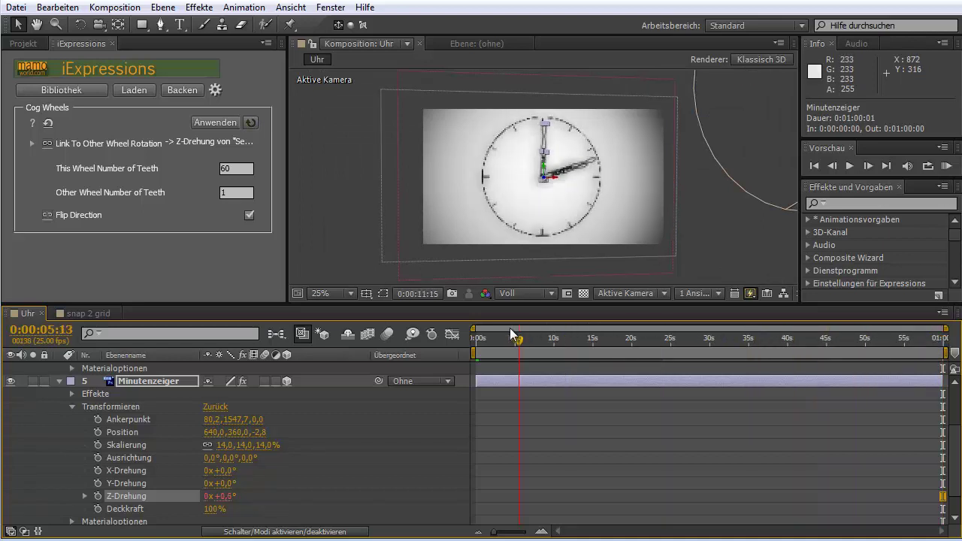
{"action": "left_click_drag", "start_coordinate": [511, 334], "coordinate": [596, 334]}
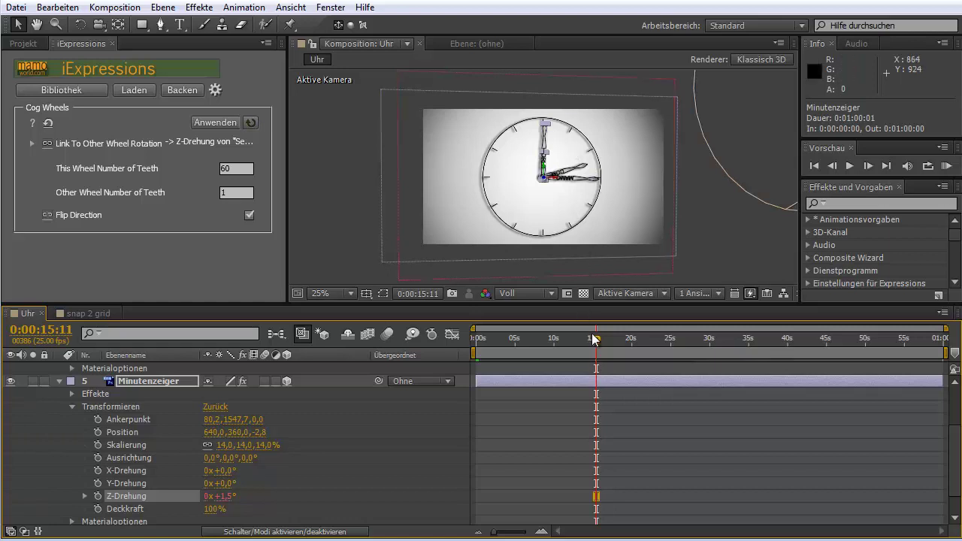
{"action": "left_click_drag", "start_coordinate": [594, 345], "coordinate": [864, 358]}
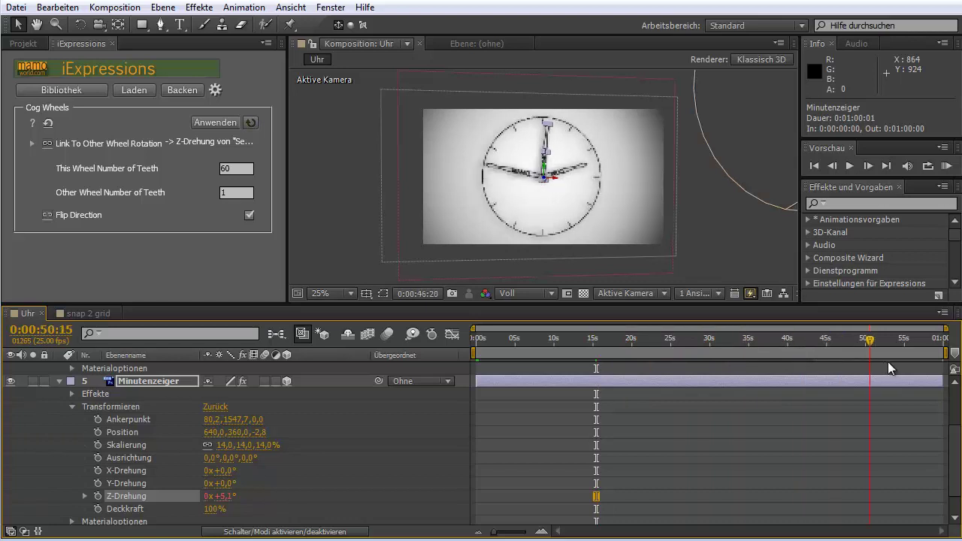
{"action": "left_click_drag", "start_coordinate": [863, 358], "coordinate": [895, 358]}
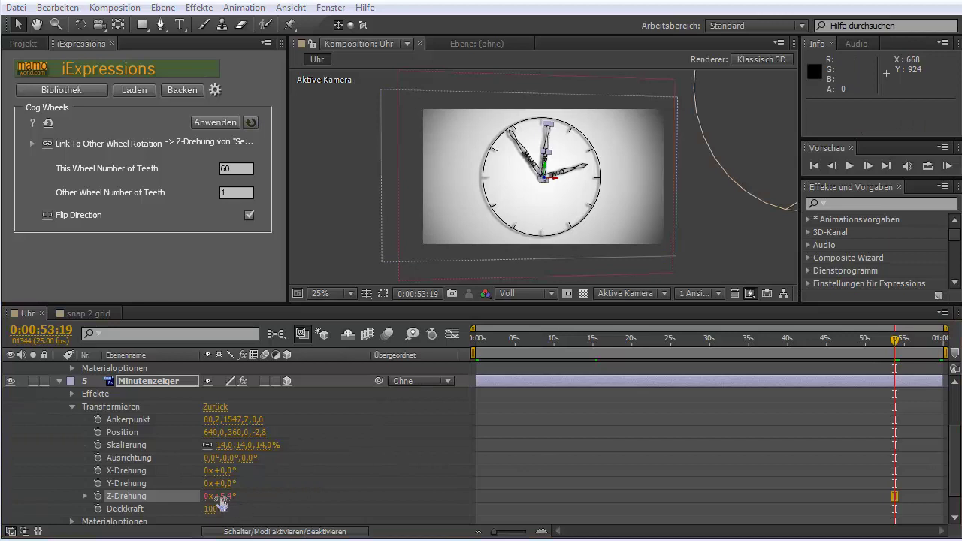
{"action": "left_click_drag", "start_coordinate": [227, 500], "coordinate": [225, 508]}
{"action": "left_click", "coordinate": [217, 497]}
{"action": "type", "text": "90"}
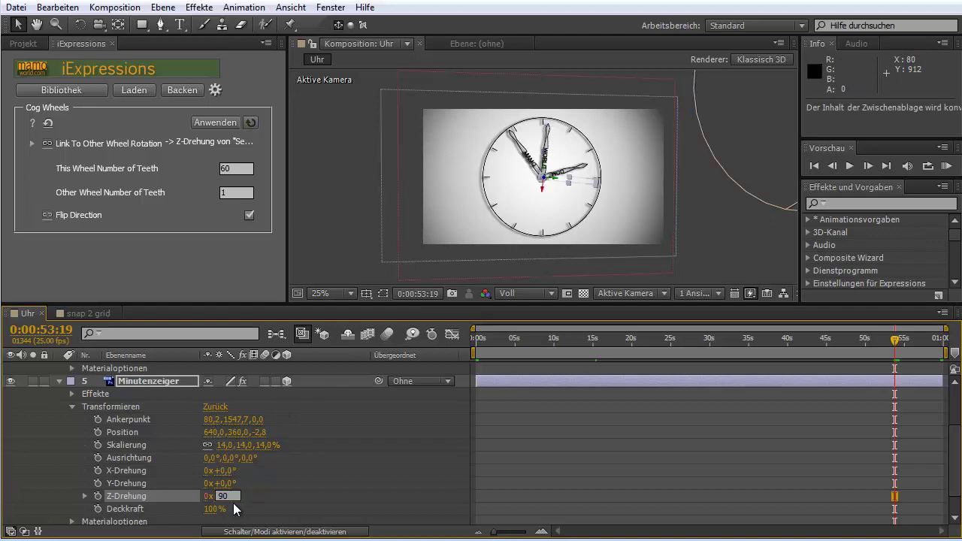
{"action": "key", "text": "Return"}
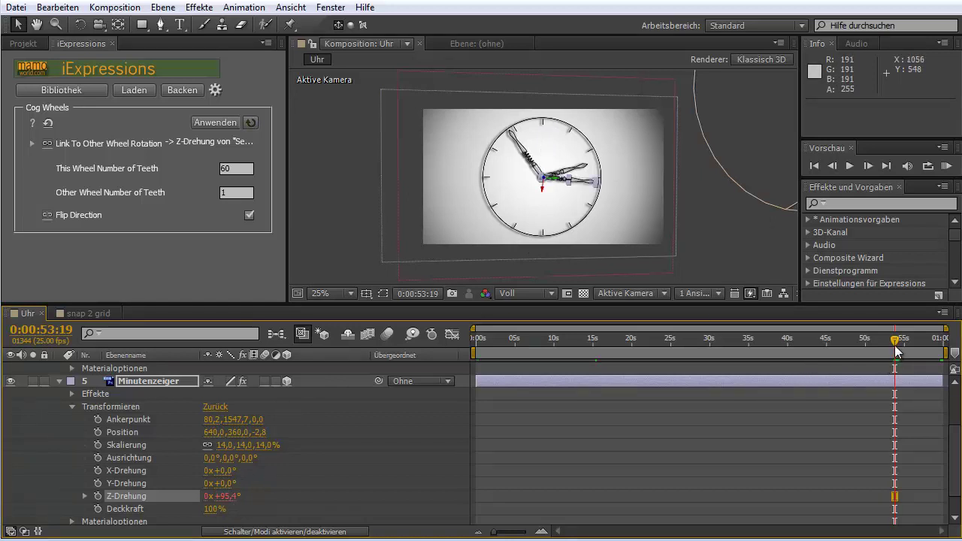
Scrub and zoom to confirm the minute hand moves from +90,0° toward +96,0°
{"action": "left_click_drag", "start_coordinate": [895, 340], "coordinate": [355, 337]}
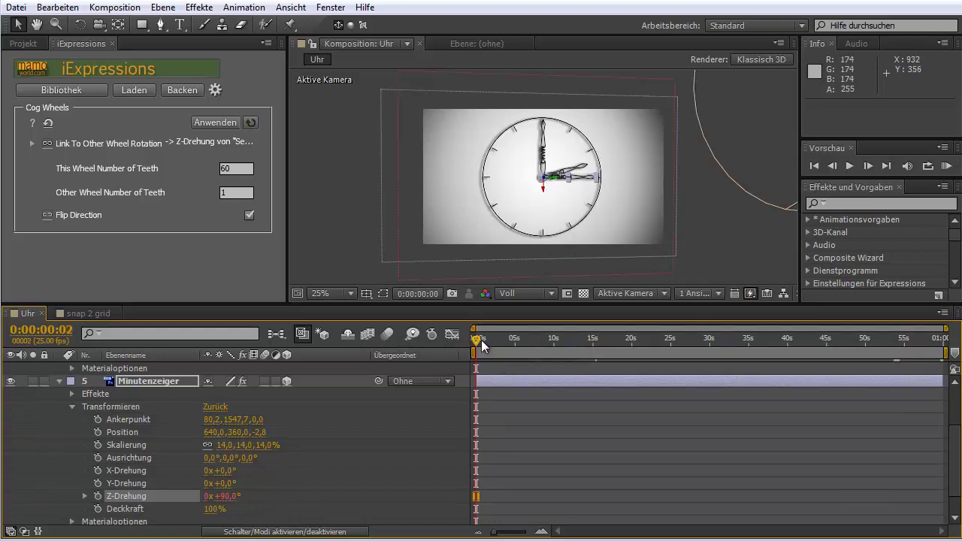
{"action": "left_click_drag", "start_coordinate": [482, 343], "coordinate": [946, 338]}
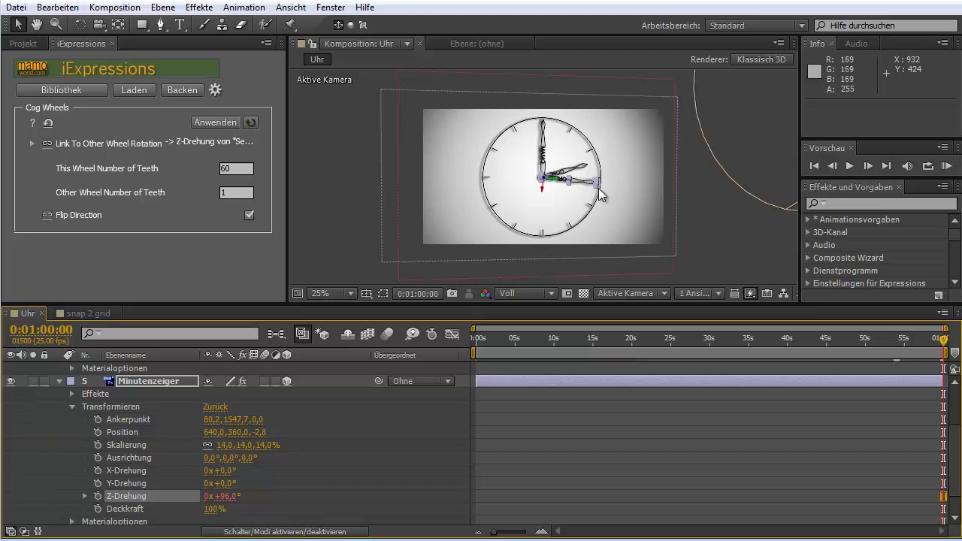
{"action": "key", "text": "period"}
{"action": "key", "text": "period"}
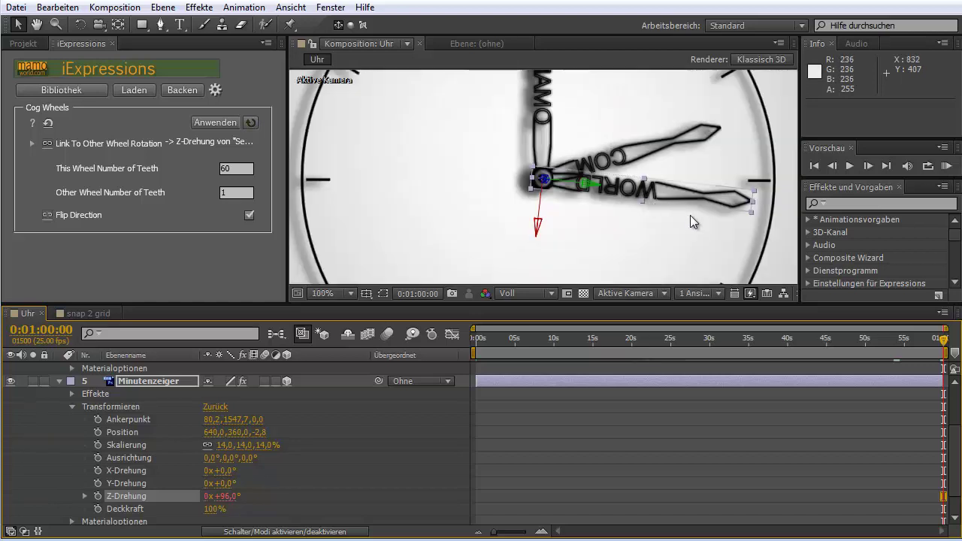
{"action": "key", "text": "comma"}
{"action": "key", "text": "comma"}
{"action": "key", "text": "comma"}
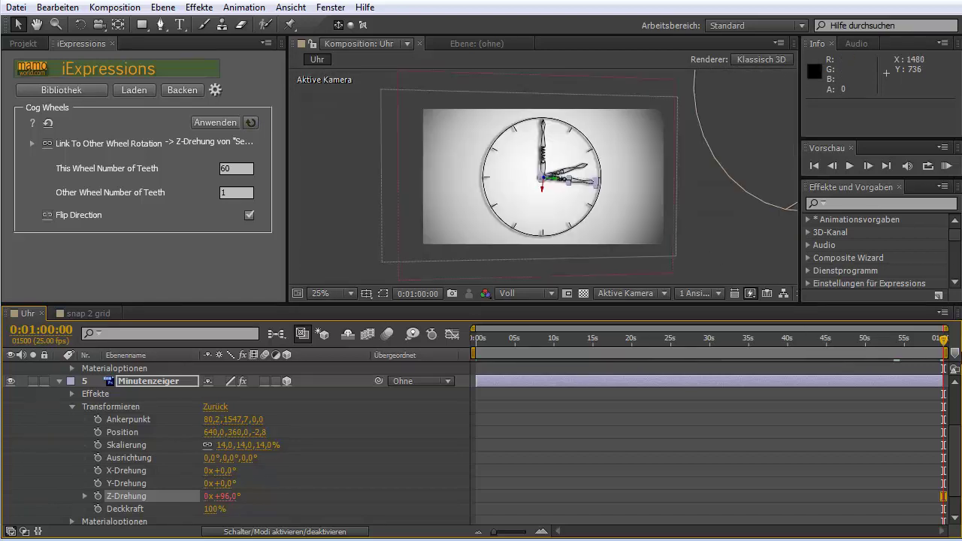
{"action": "left_click_drag", "start_coordinate": [946, 344], "coordinate": [707, 342]}
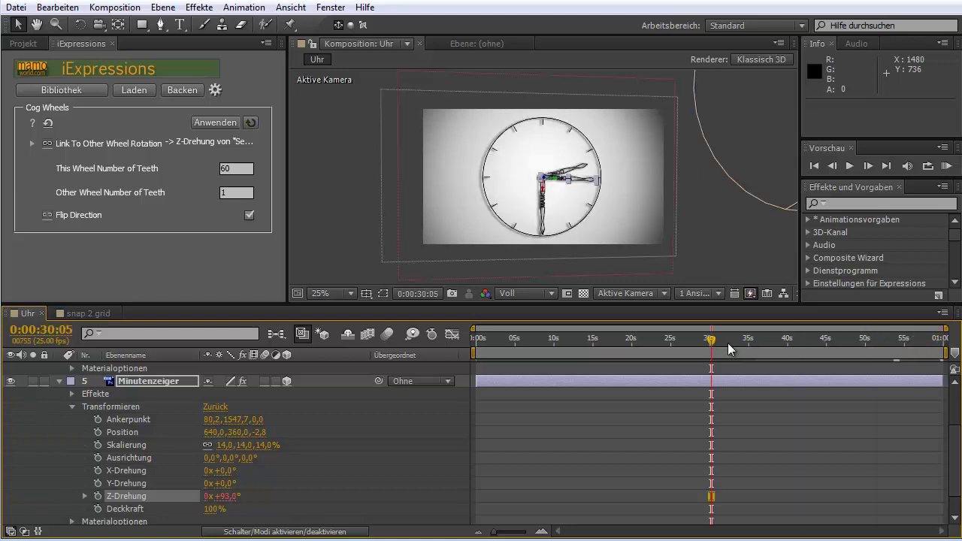
Keyframe the Minutenzeiger's Z-Drehung with one extra full revolution at about 31 seconds
{"action": "left_click", "coordinate": [97, 496]}
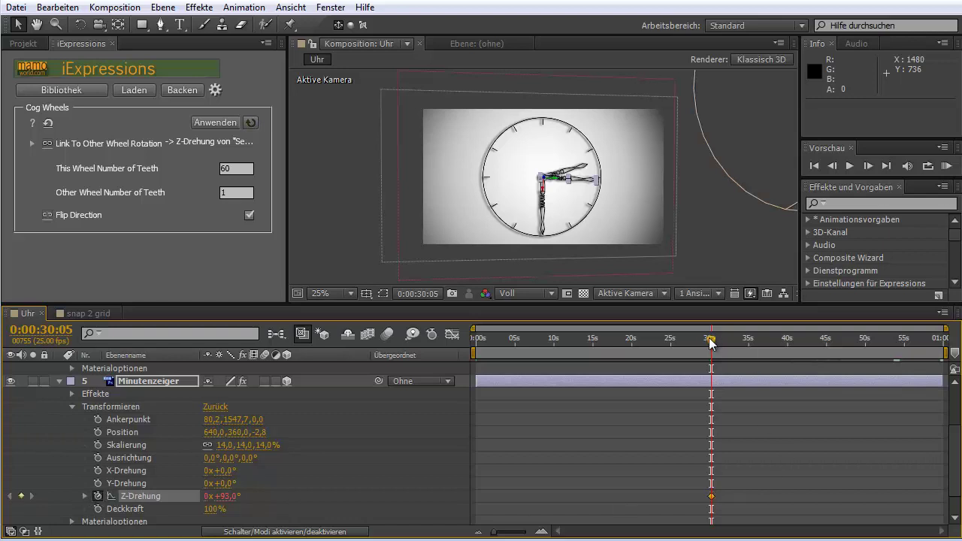
{"action": "left_click_drag", "start_coordinate": [711, 342], "coordinate": [718, 342]}
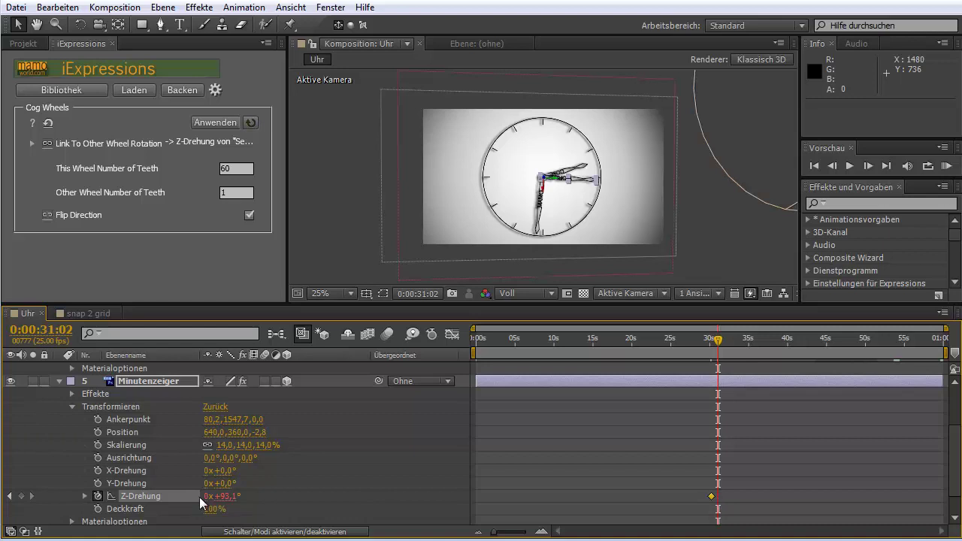
{"action": "left_click", "coordinate": [205, 497]}
{"action": "type", "text": "1"}
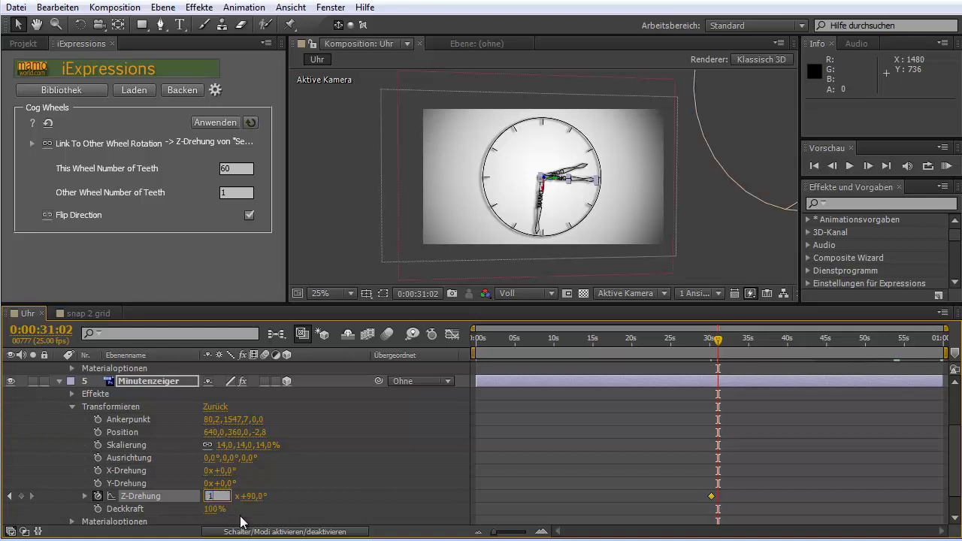
{"action": "key", "text": "Return"}
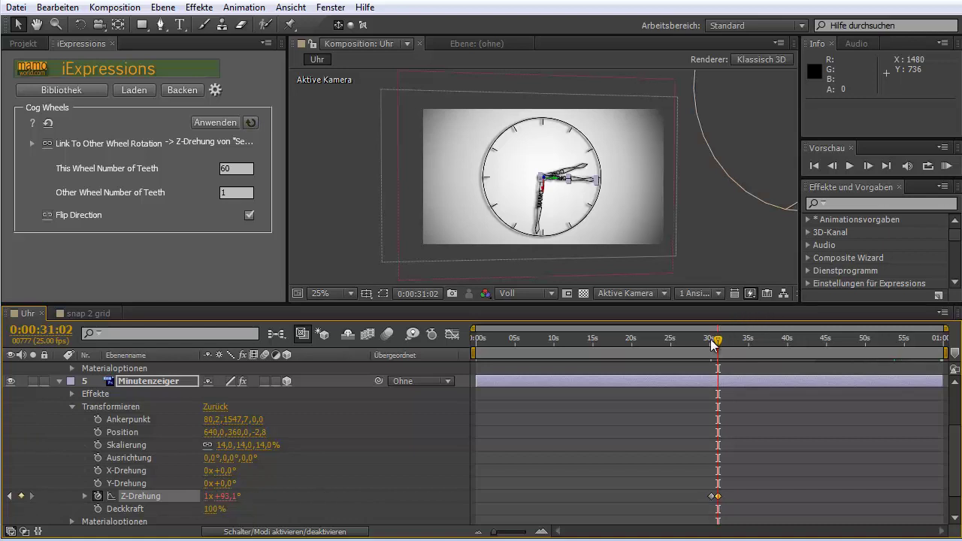
Check the rotation around 31 seconds, then delete that Z-Drehung keyframe, leaving 0x+93,3°
{"action": "mouse_move", "coordinate": [715, 346]}
{"action": "left_mouse_down"}
{"action": "mouse_move", "coordinate": [701, 344]}
{"action": "mouse_move", "coordinate": [716, 344]}
{"action": "left_mouse_up"}
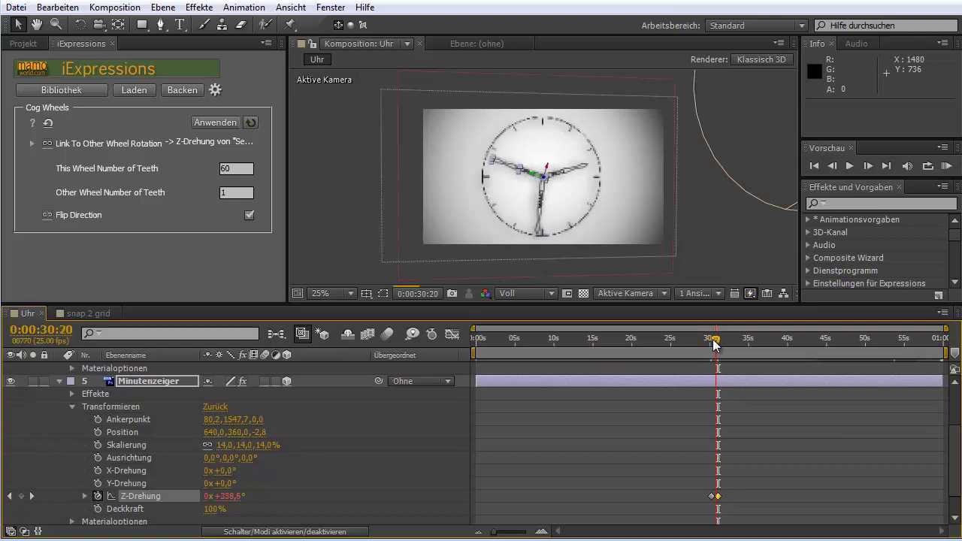
{"action": "left_click_drag", "start_coordinate": [715, 344], "coordinate": [729, 344]}
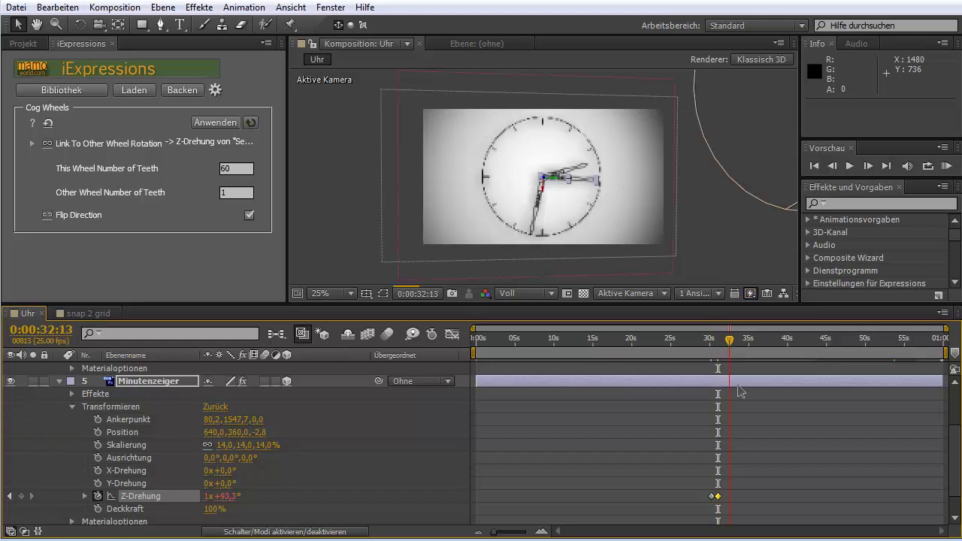
{"action": "left_click", "coordinate": [717, 496]}
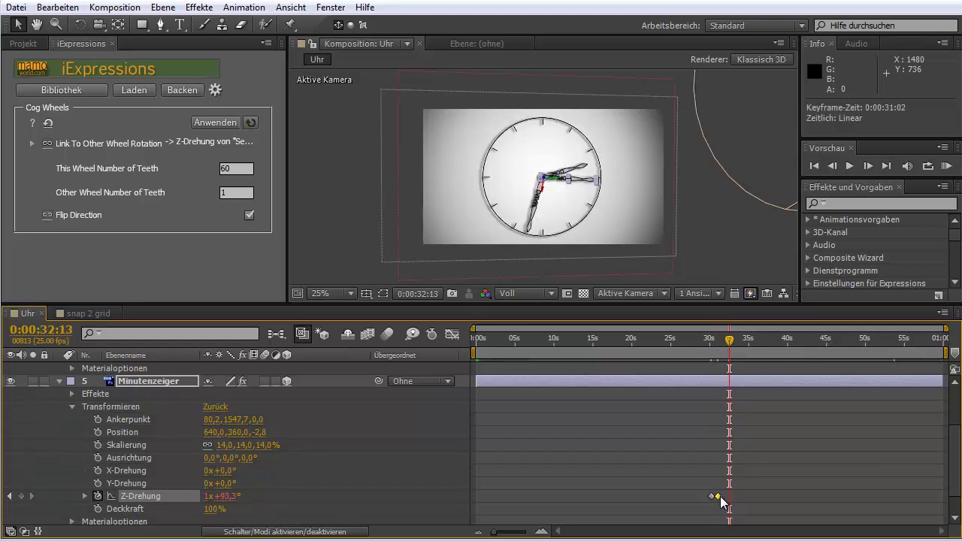
{"action": "key", "text": "Delete"}
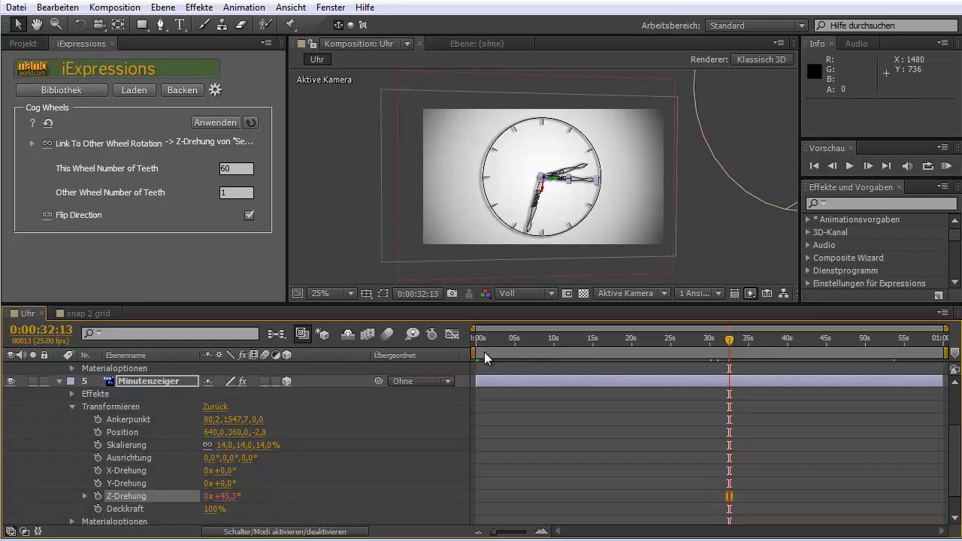
Re-link the Cog Wheels 'Link To Other Wheel Rotation' to the Minutenzeiger's Z-Drehung at 2 seconds 15 frames
{"action": "left_click_drag", "start_coordinate": [498, 337], "coordinate": [496, 338]}
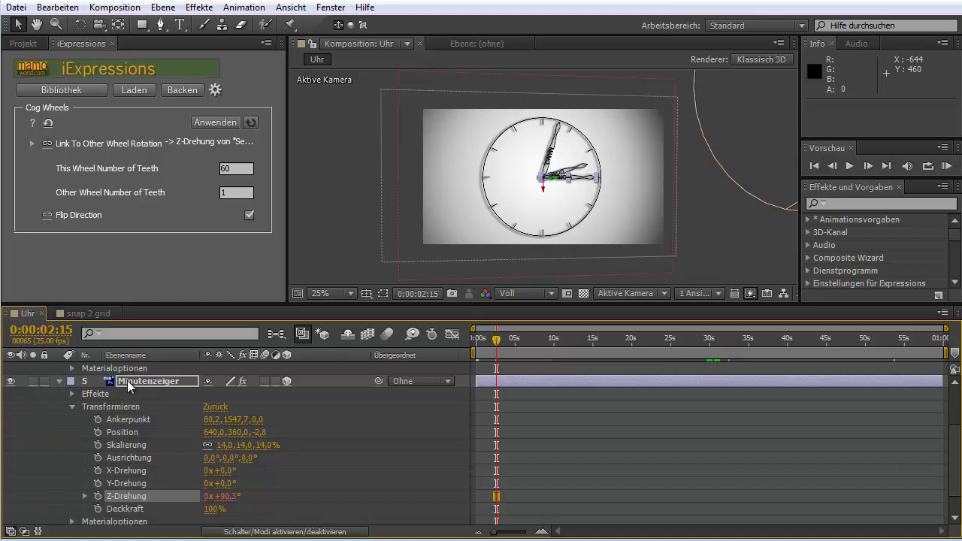
{"action": "left_click", "coordinate": [133, 500]}
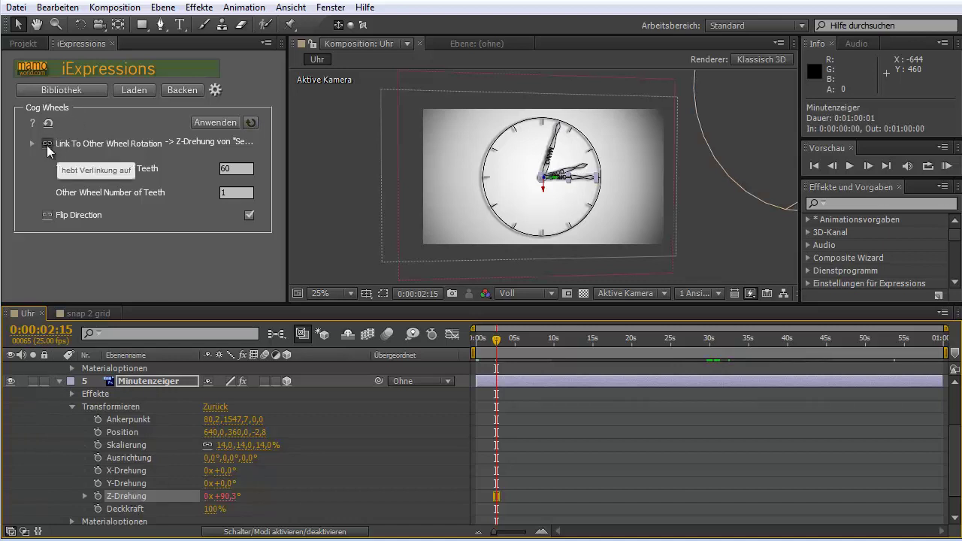
{"action": "left_click", "coordinate": [47, 145]}
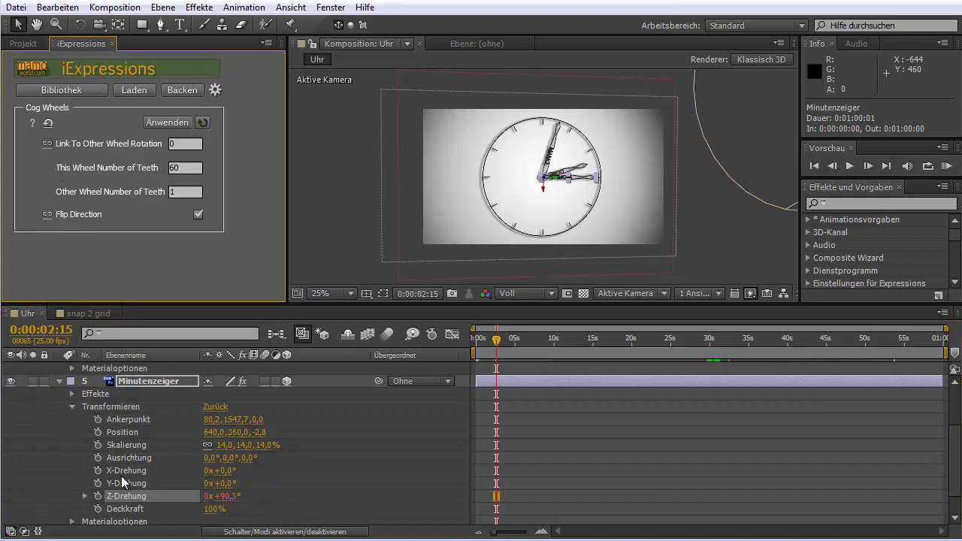
{"action": "left_click", "coordinate": [127, 500]}
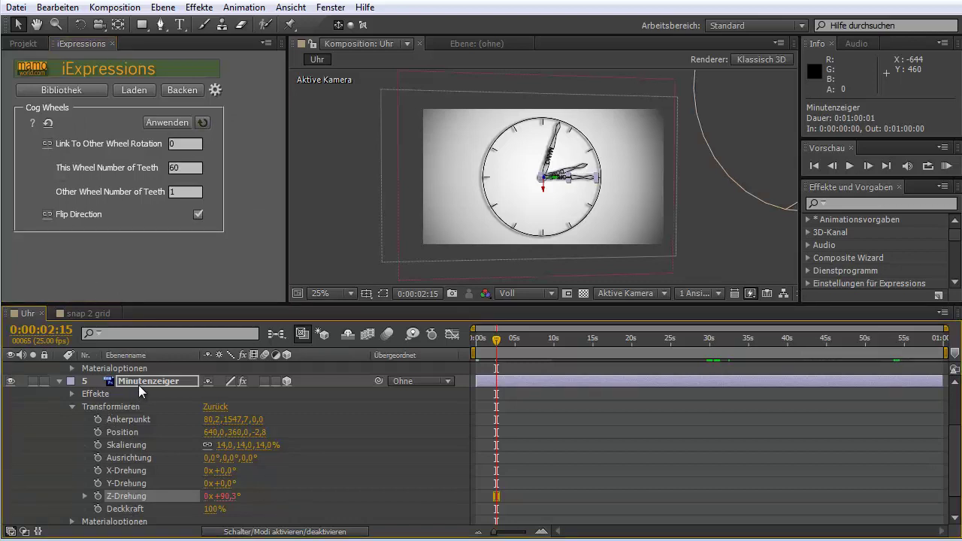
{"action": "left_click", "coordinate": [49, 143]}
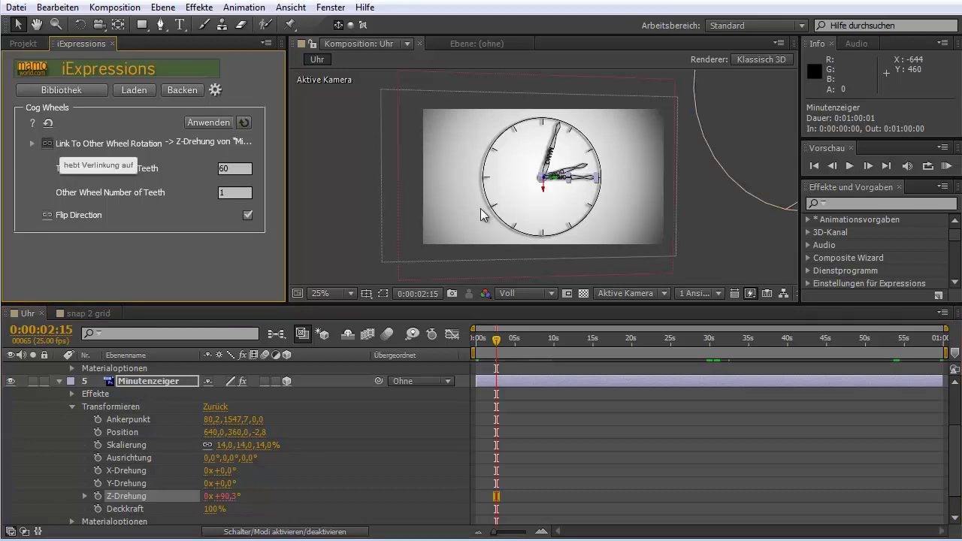
Expand Stundenzeiger's Transformieren properties and select its Z-Drehung
{"action": "scroll", "coordinate": [953, 474], "scroll_direction": "down", "scroll_amount": 2}
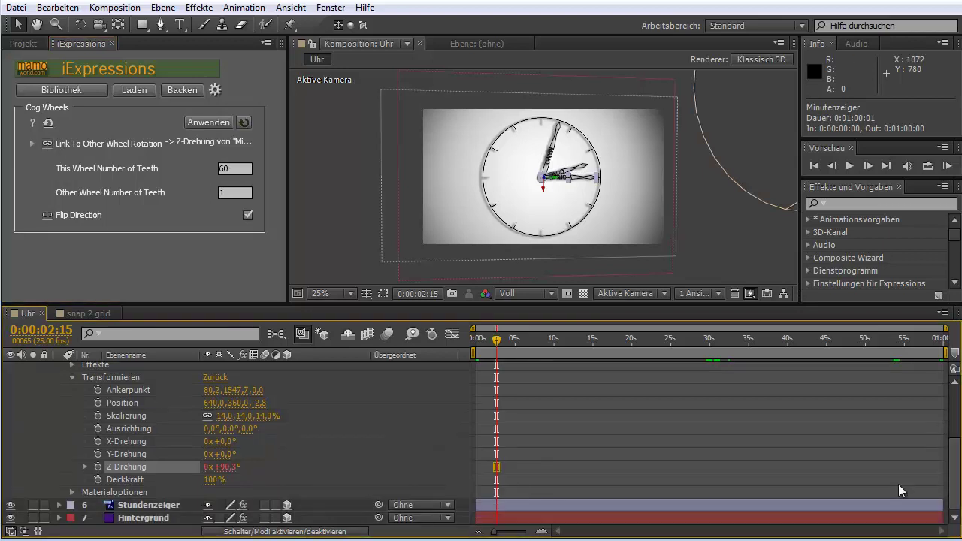
{"action": "left_click", "coordinate": [59, 506]}
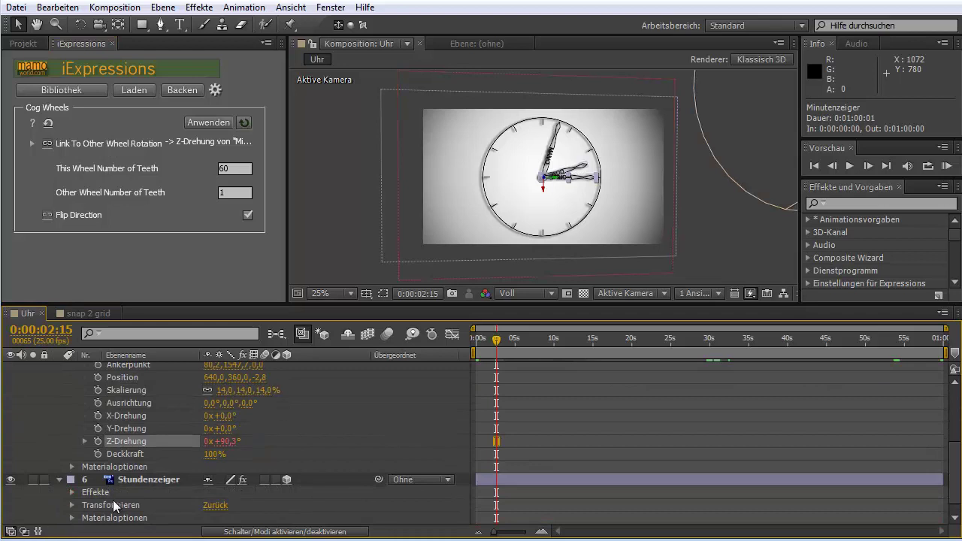
{"action": "left_click", "coordinate": [72, 505]}
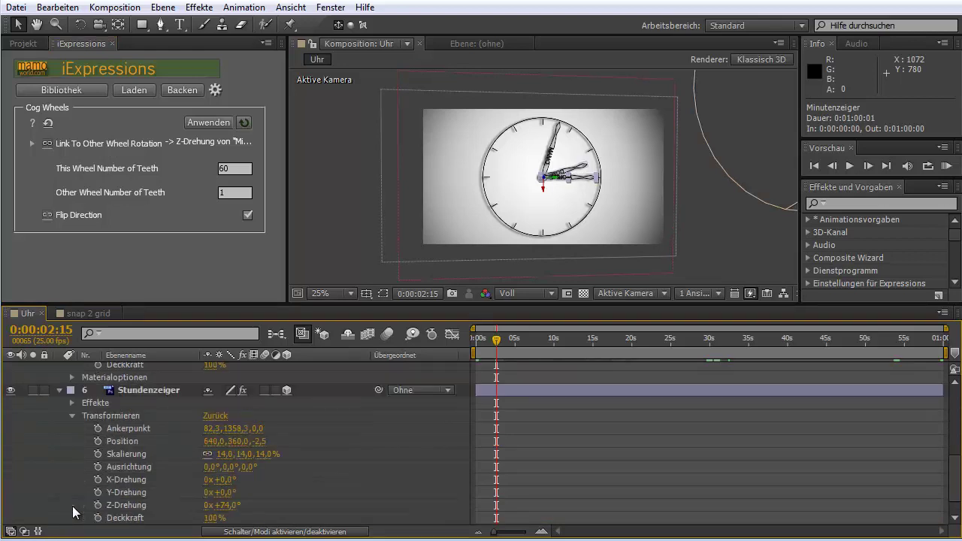
{"action": "left_click", "coordinate": [128, 494]}
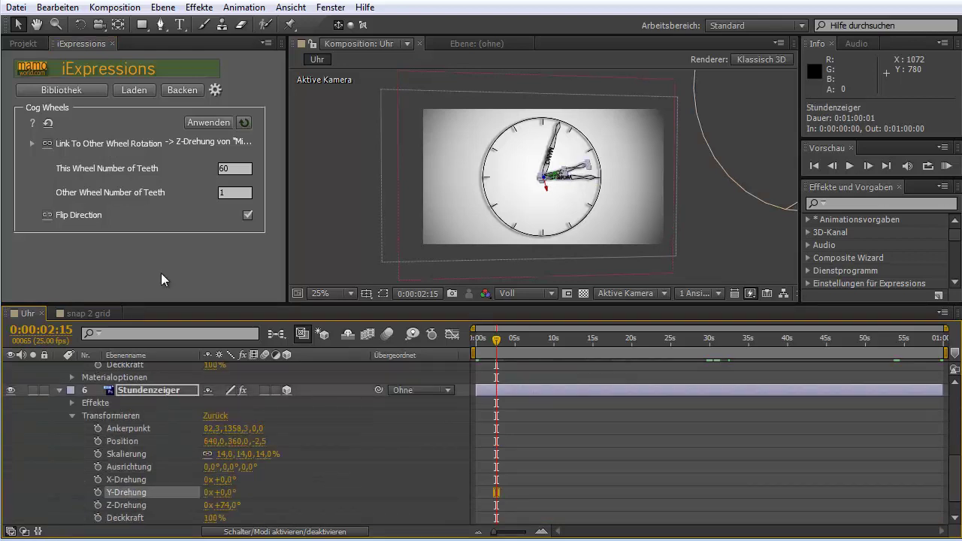
{"action": "scroll", "coordinate": [154, 461], "scroll_direction": "down", "scroll_amount": 2}
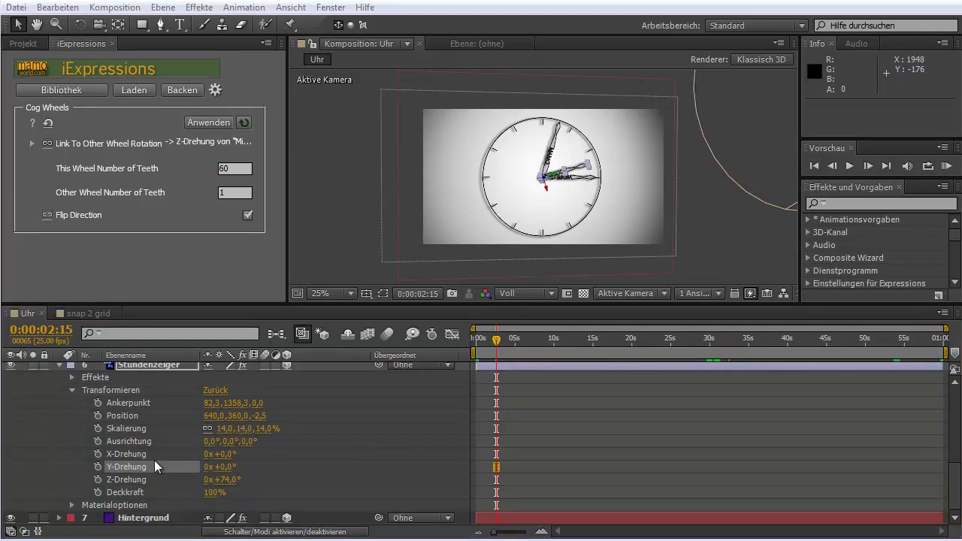
{"action": "left_click", "coordinate": [124, 479]}
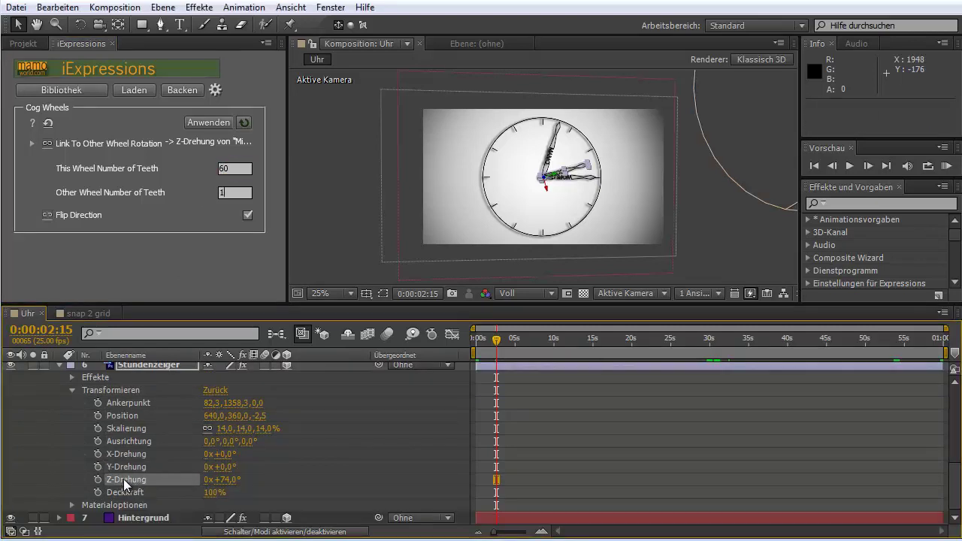
Set Other Wheel Number of Teeth to 5 and apply the Cog Wheels expression to the hour hand
{"action": "left_click", "coordinate": [224, 193]}
{"action": "left_click", "coordinate": [223, 169]}
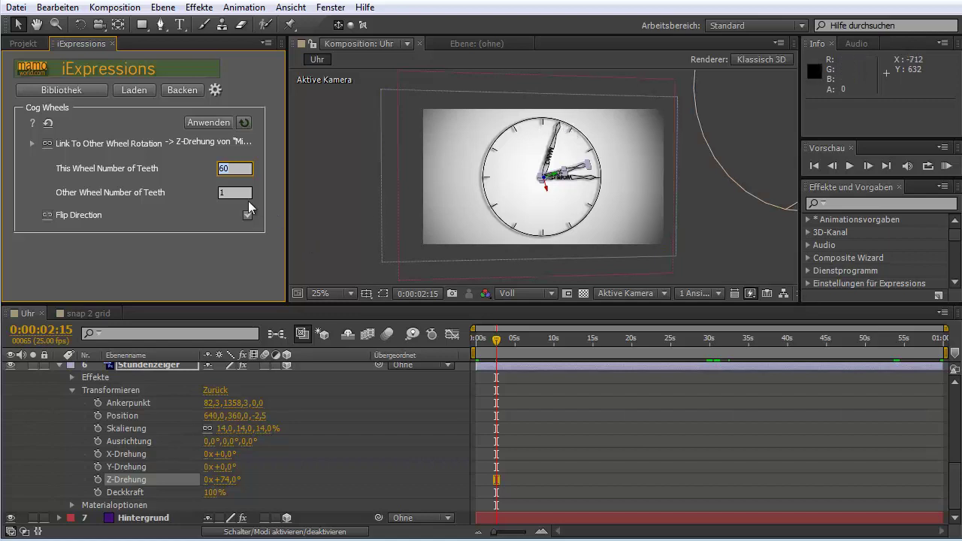
{"action": "left_click", "coordinate": [229, 193]}
{"action": "type", "text": "5"}
{"action": "left_click", "coordinate": [130, 487]}
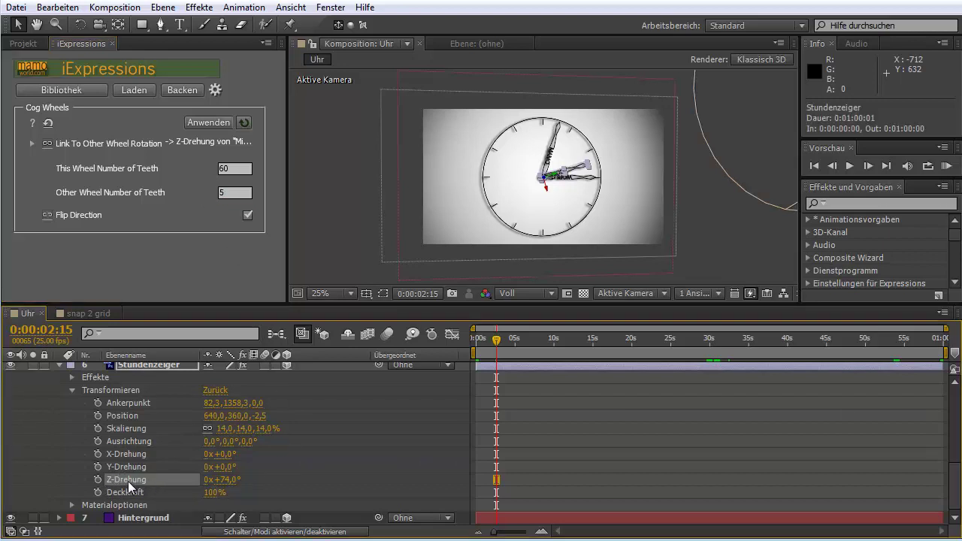
{"action": "left_click", "coordinate": [213, 124]}
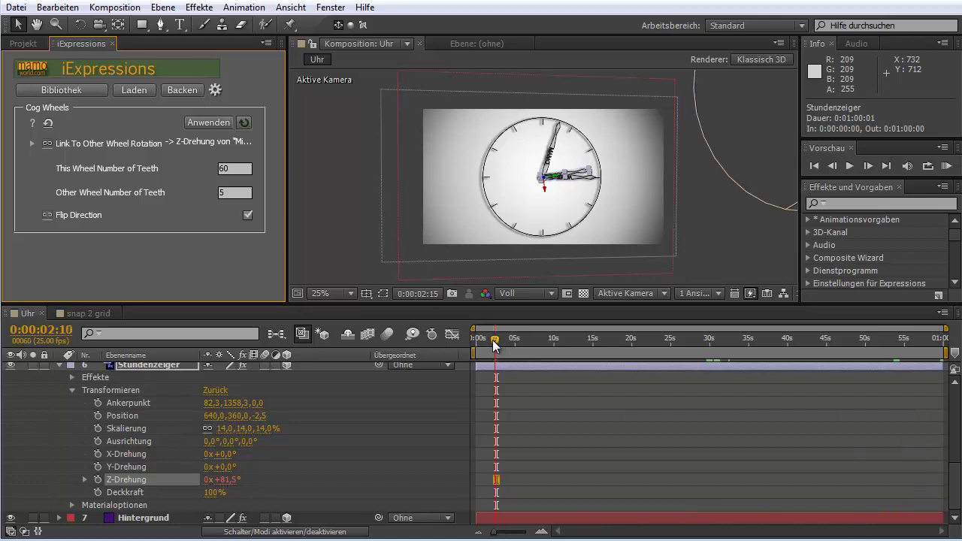
Scrub the timeline to about 16 s, 44 s and the 0:01:00:00 end to check the hands
{"action": "mouse_move", "coordinate": [497, 340]}
{"action": "left_mouse_down"}
{"action": "mouse_move", "coordinate": [475, 340]}
{"action": "mouse_move", "coordinate": [959, 341]}
{"action": "left_mouse_up"}
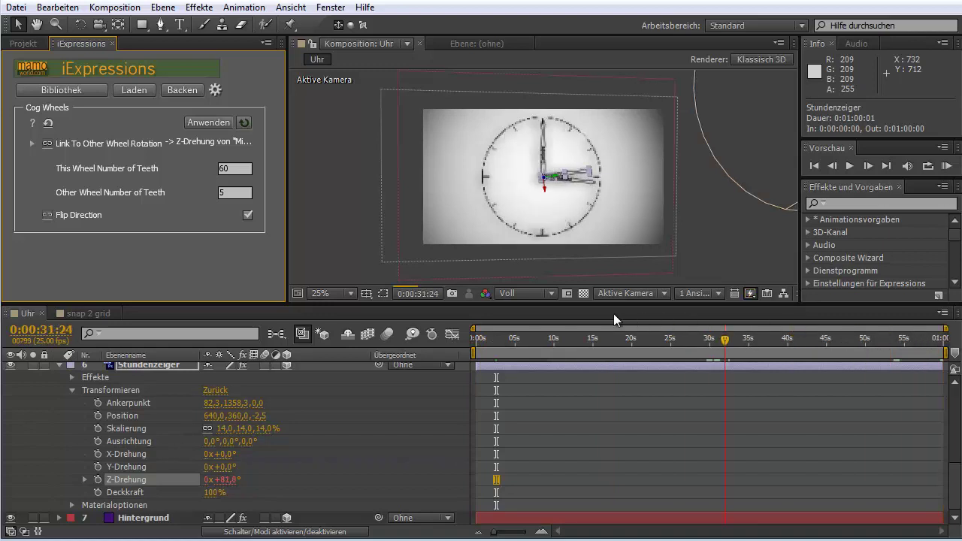
{"action": "left_click", "coordinate": [601, 340]}
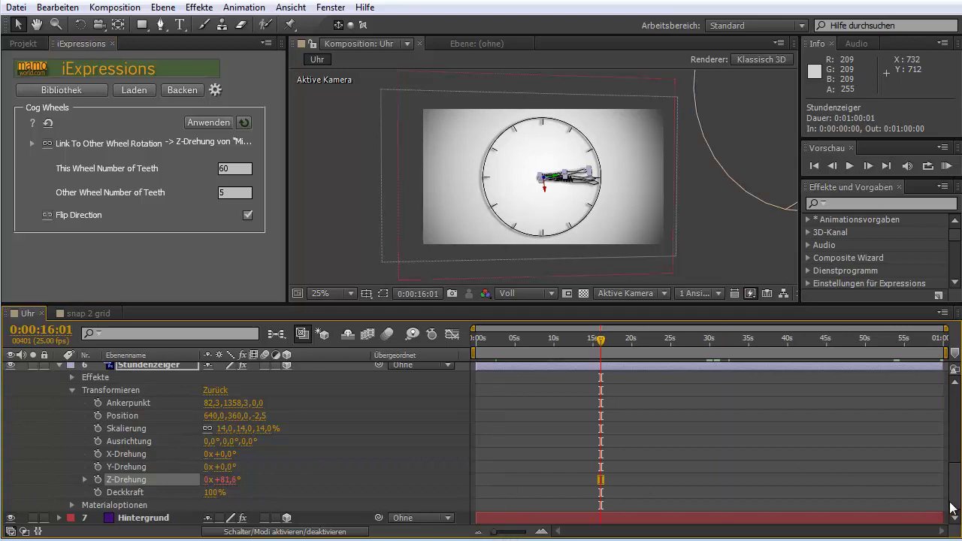
{"action": "scroll", "coordinate": [954, 509], "scroll_direction": "up", "scroll_amount": 1}
{"action": "scroll", "coordinate": [954, 509], "scroll_direction": "up", "scroll_amount": 5}
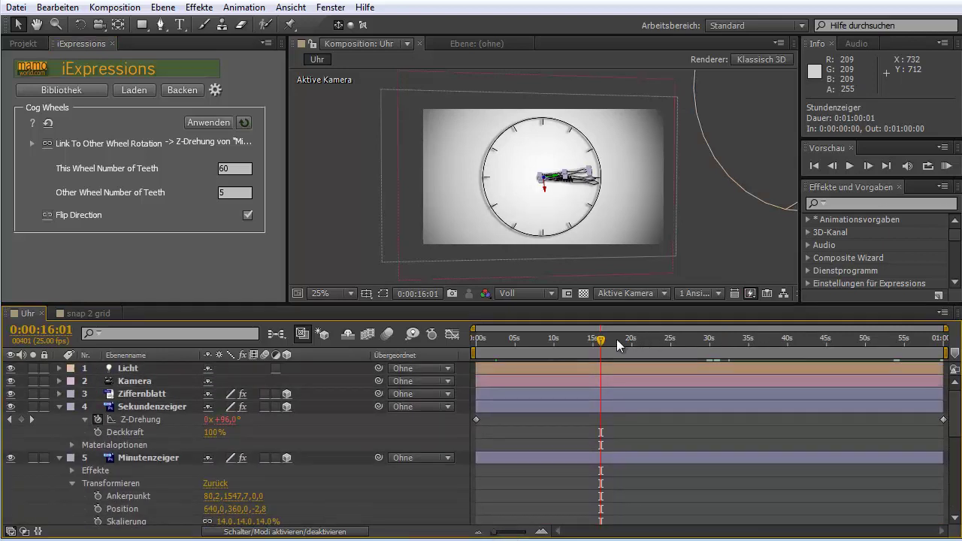
{"action": "left_click_drag", "start_coordinate": [600, 340], "coordinate": [820, 339]}
{"action": "left_click_drag", "start_coordinate": [904, 348], "coordinate": [944, 340]}
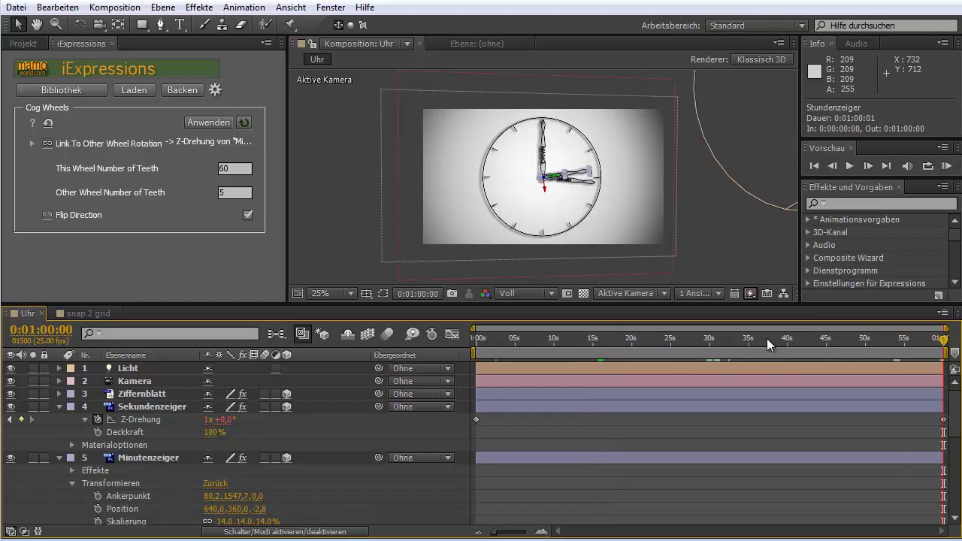
Set the Sekundenzeiger's final Z-Drehung keyframe to 60 revolutions (60x+0,0°)
{"action": "left_click", "coordinate": [209, 421]}
{"action": "type", "text": "60"}
{"action": "key", "text": "Return"}
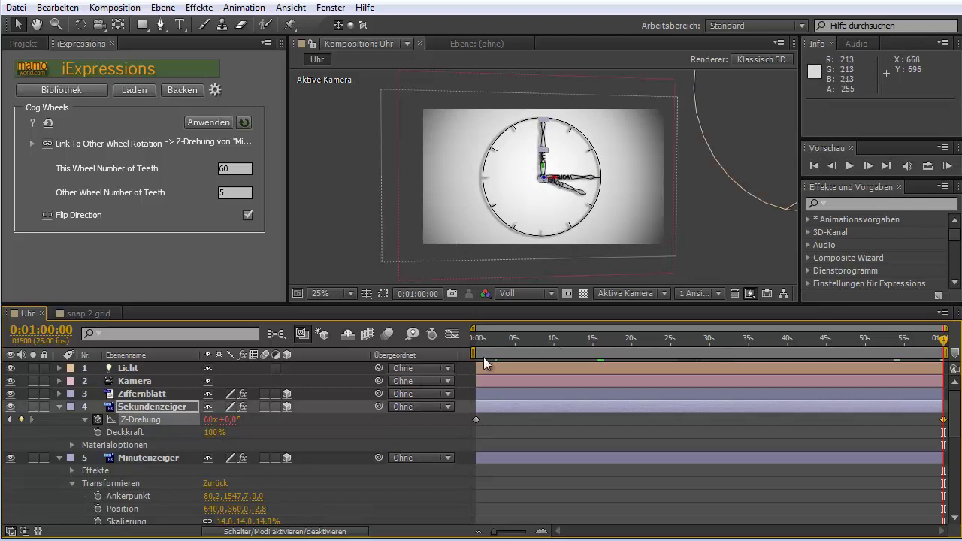
Return to 0:00:00:00 and scrub through the whole minute to preview the hands turning
{"action": "left_click_drag", "start_coordinate": [479, 337], "coordinate": [474, 342]}
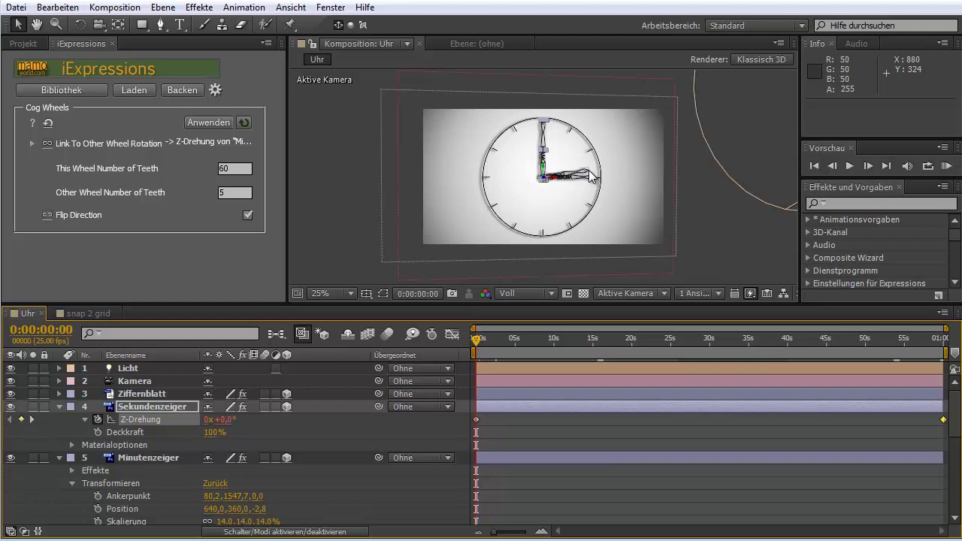
{"action": "left_click_drag", "start_coordinate": [477, 340], "coordinate": [947, 352]}
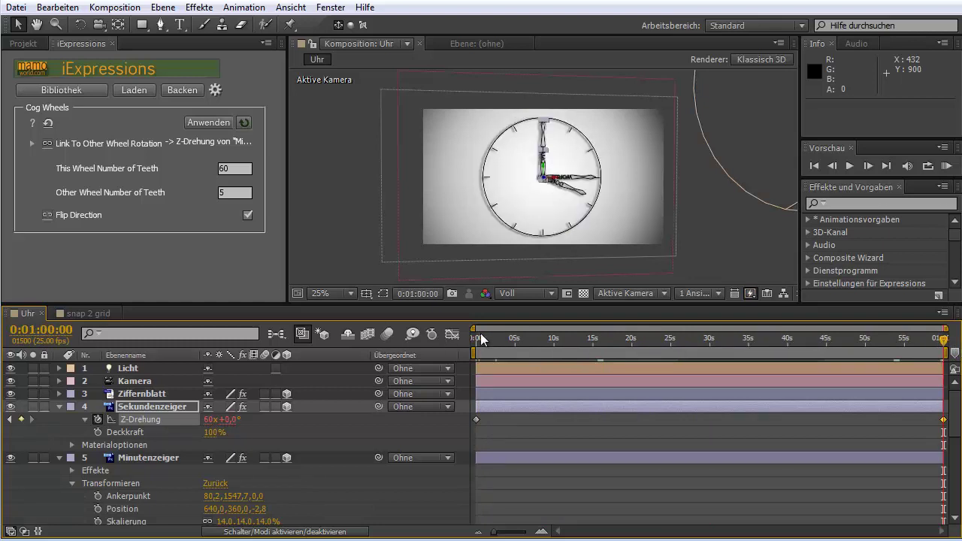
{"action": "left_click_drag", "start_coordinate": [481, 340], "coordinate": [945, 340]}
{"action": "left_click_drag", "start_coordinate": [492, 334], "coordinate": [461, 339]}
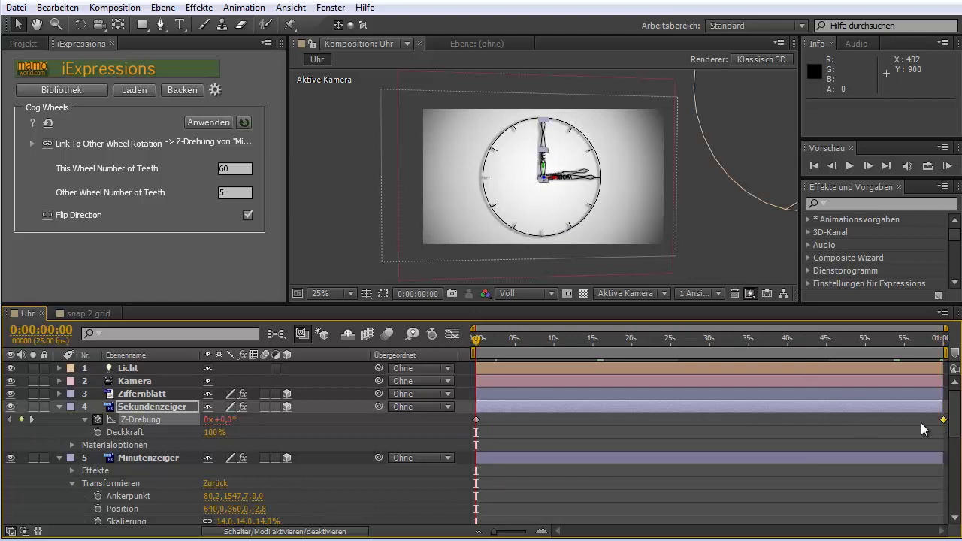
{"action": "left_click_drag", "start_coordinate": [955, 410], "coordinate": [956, 517]}
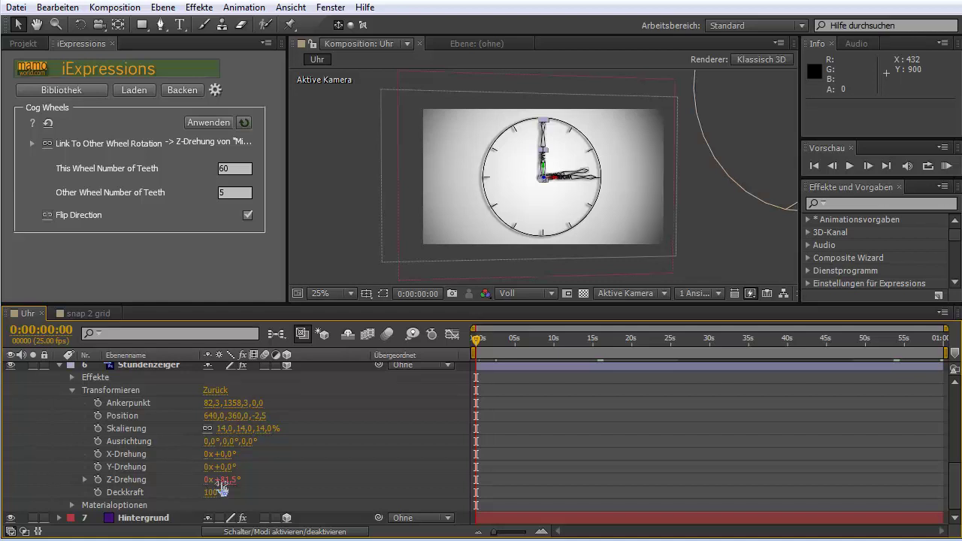
Offset the Stundenzeiger's starting Z-Drehung to 0x+59,5° and preview the clock through one minute
{"action": "mouse_move", "coordinate": [218, 479]}
{"action": "left_mouse_down"}
{"action": "mouse_move", "coordinate": [234, 480]}
{"action": "mouse_move", "coordinate": [210, 479]}
{"action": "left_mouse_up"}
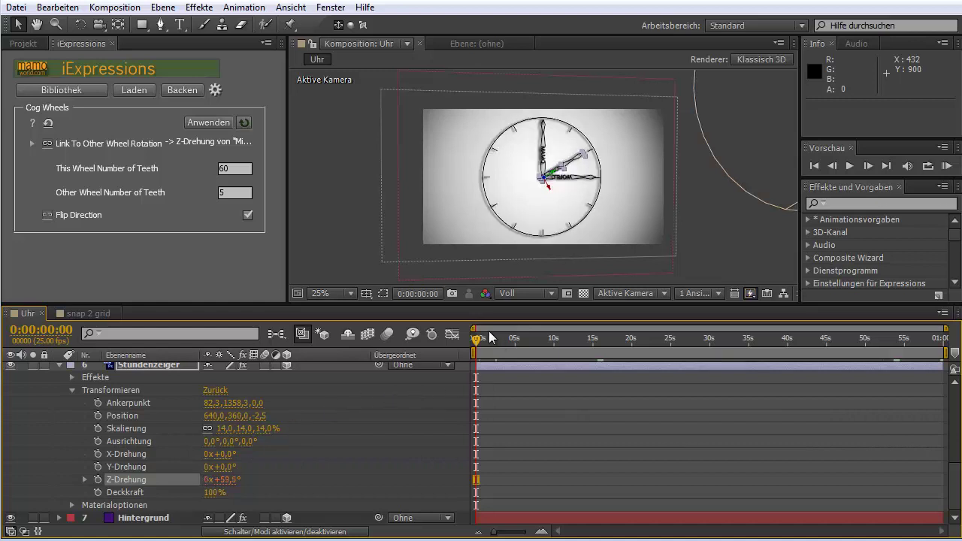
{"action": "left_click_drag", "start_coordinate": [475, 348], "coordinate": [944, 342]}
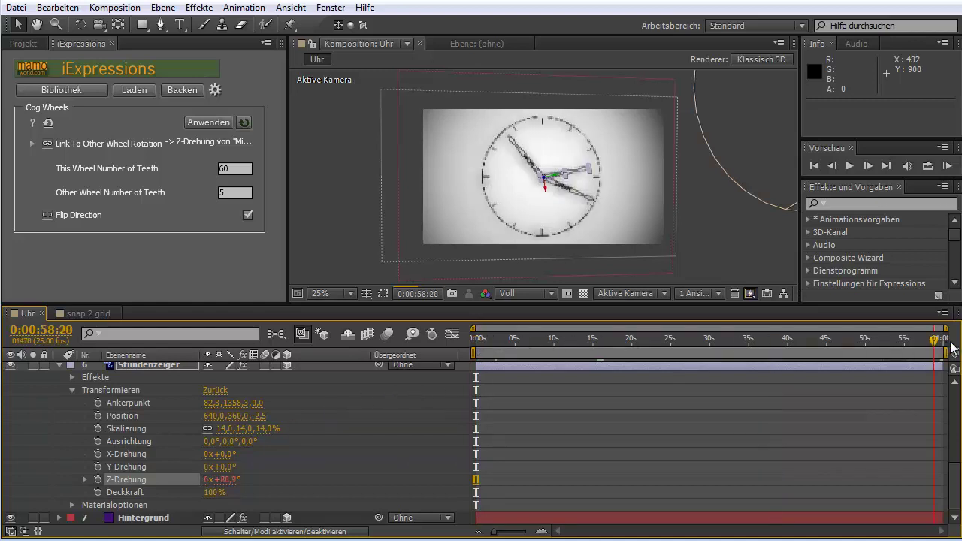